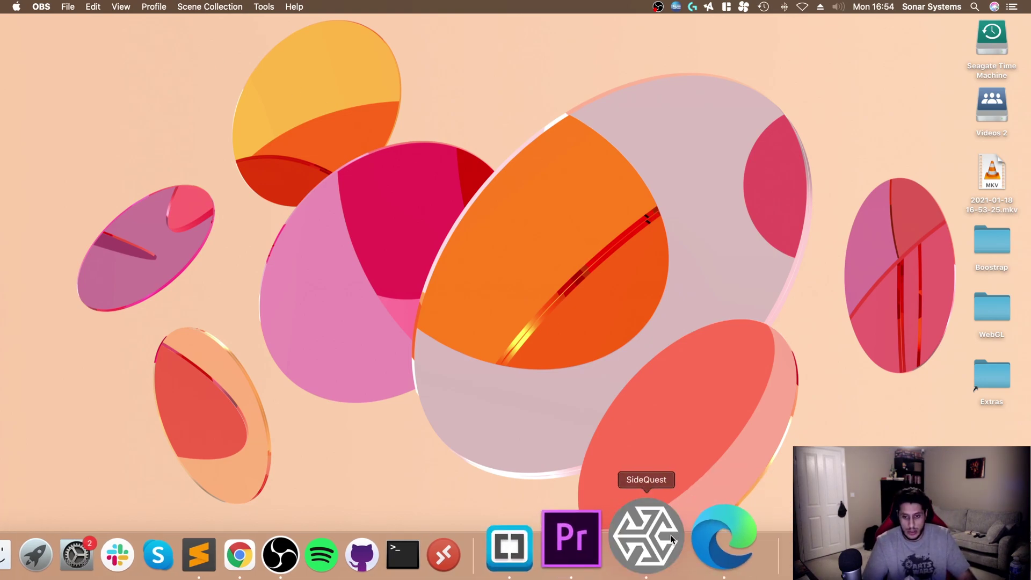
Quit SideQuest from its Dock menu
click(669, 531)
right_click(669, 530)
click(671, 472)
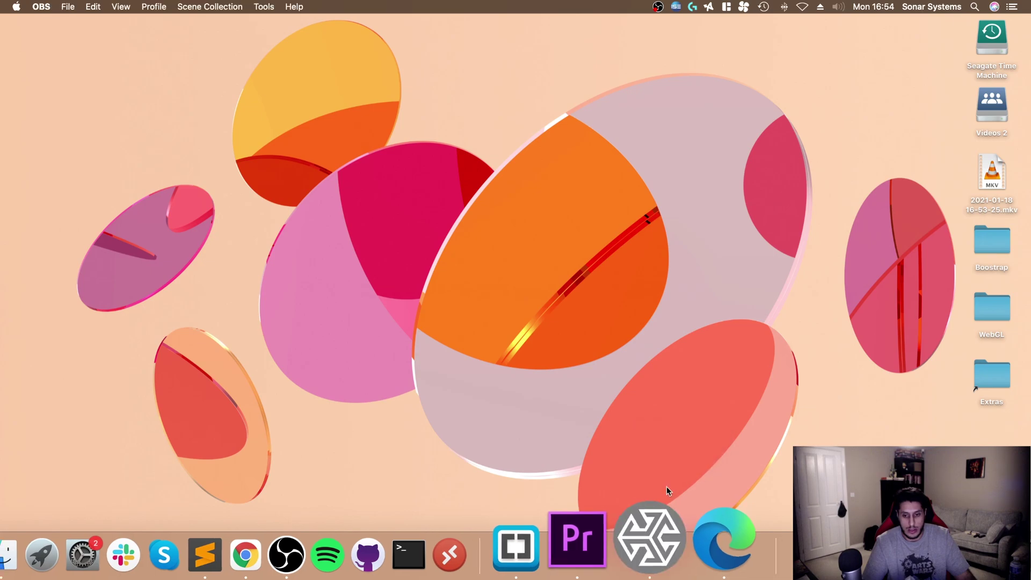
Relaunch SideQuest via Spotlight, then minimize its window once the Quest 2 connects
key(super+space)
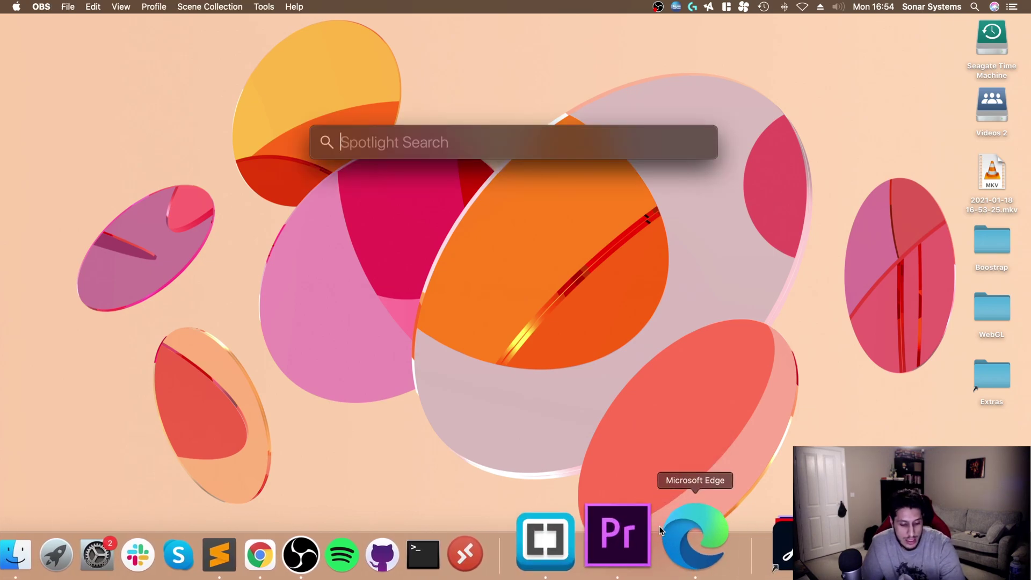
text(sidf)
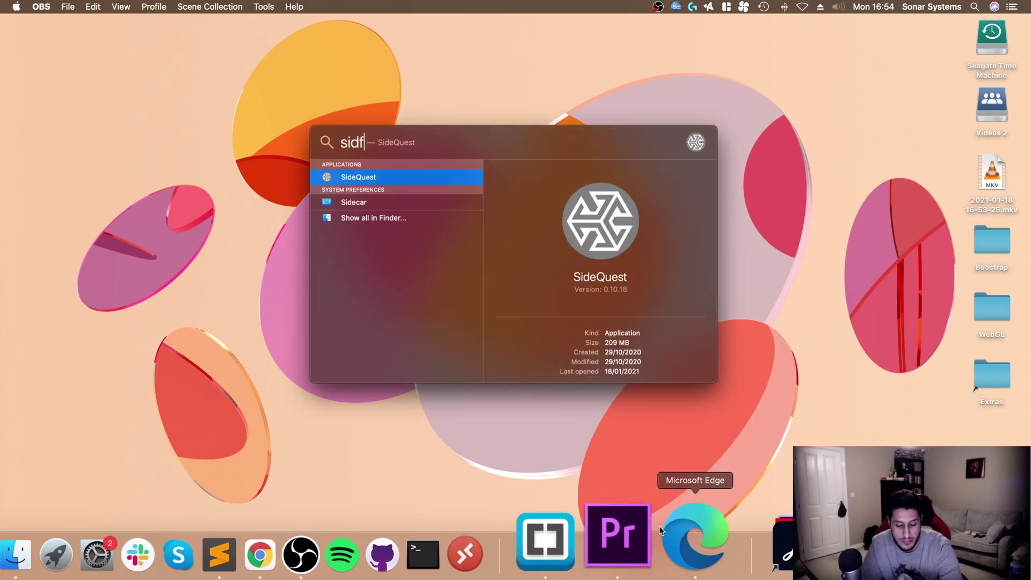
key(BackSpace)
text(eQuest)
key(Return)
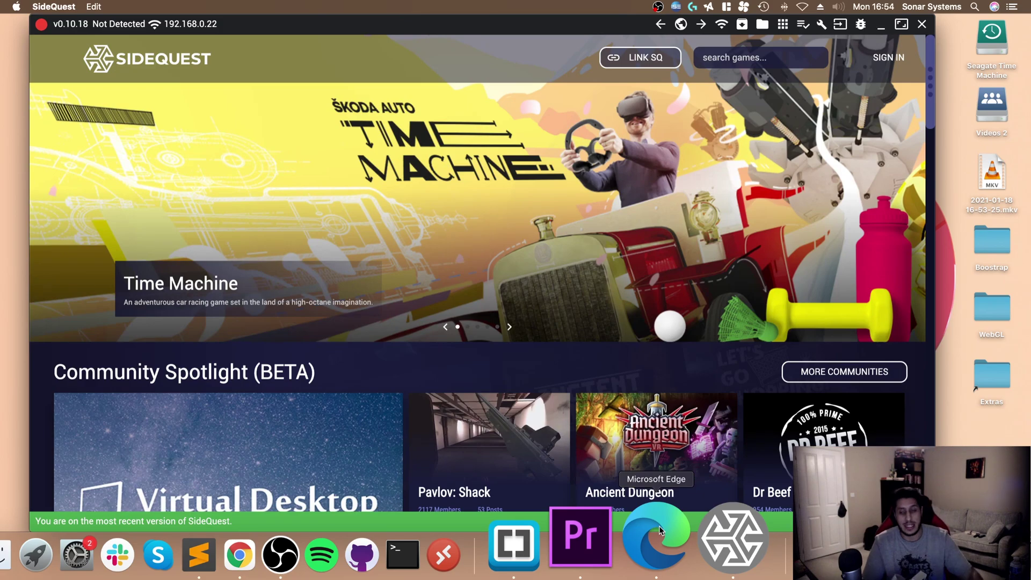
click(881, 25)
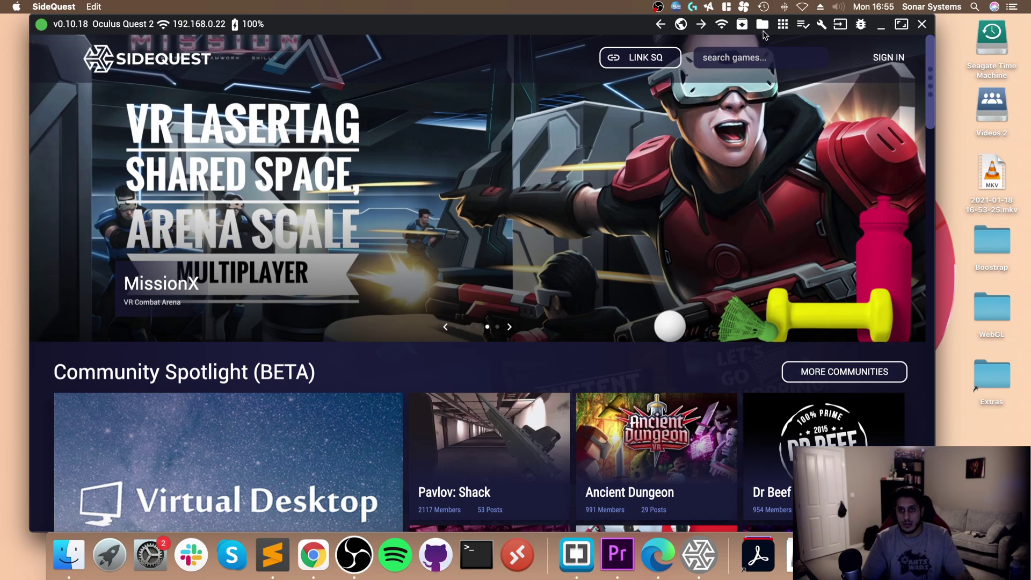
Search 'doom3quest', install Doom3Quest to the headset, and watch its download in the tasks list
click(797, 63)
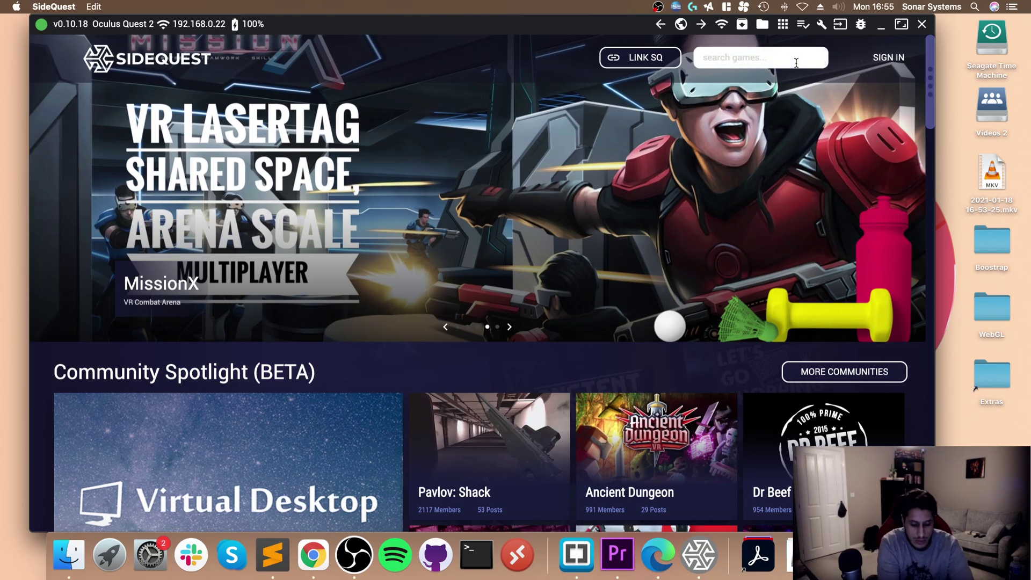
text(doom3)
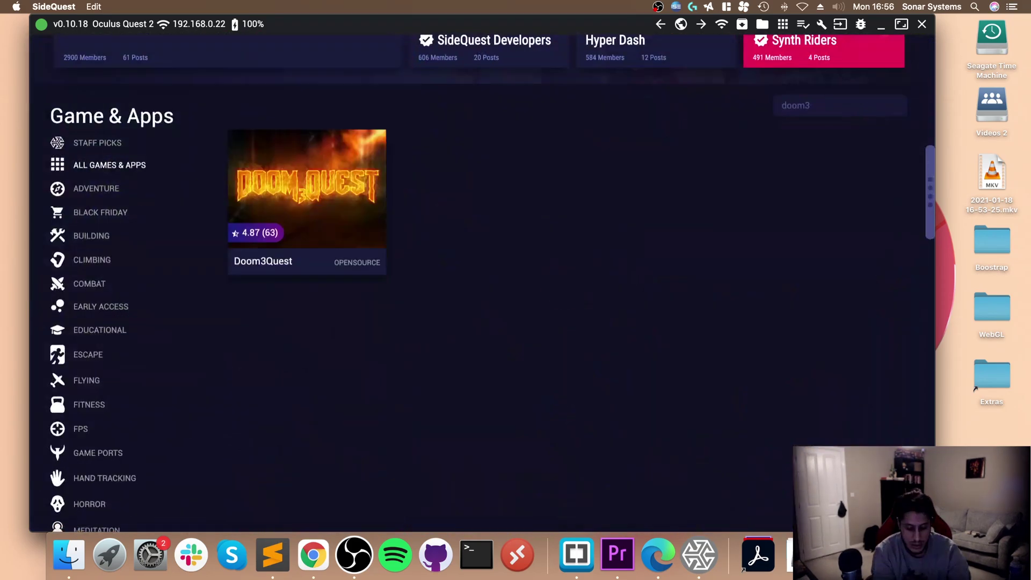
text(quest)
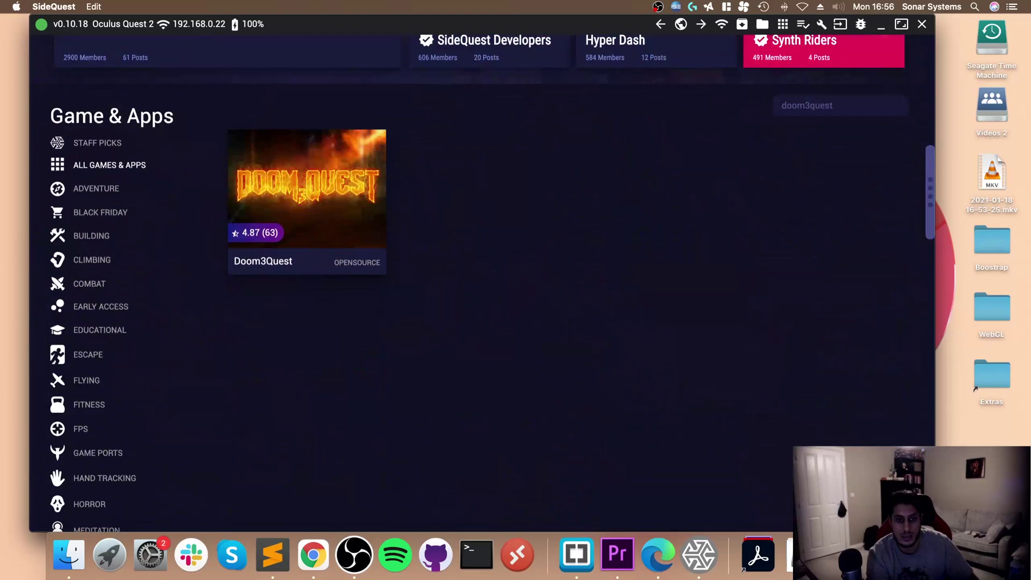
click(290, 191)
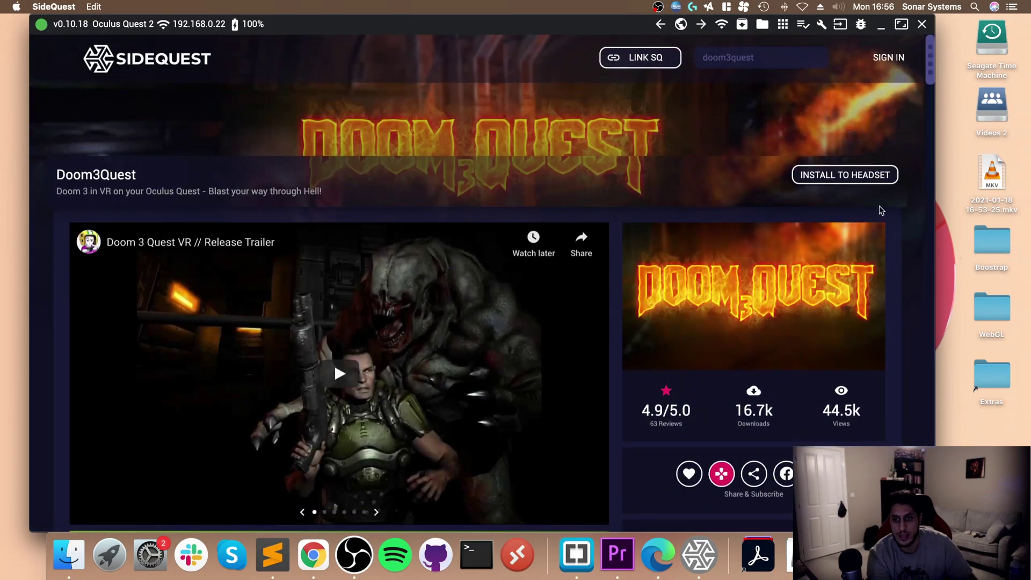
click(863, 181)
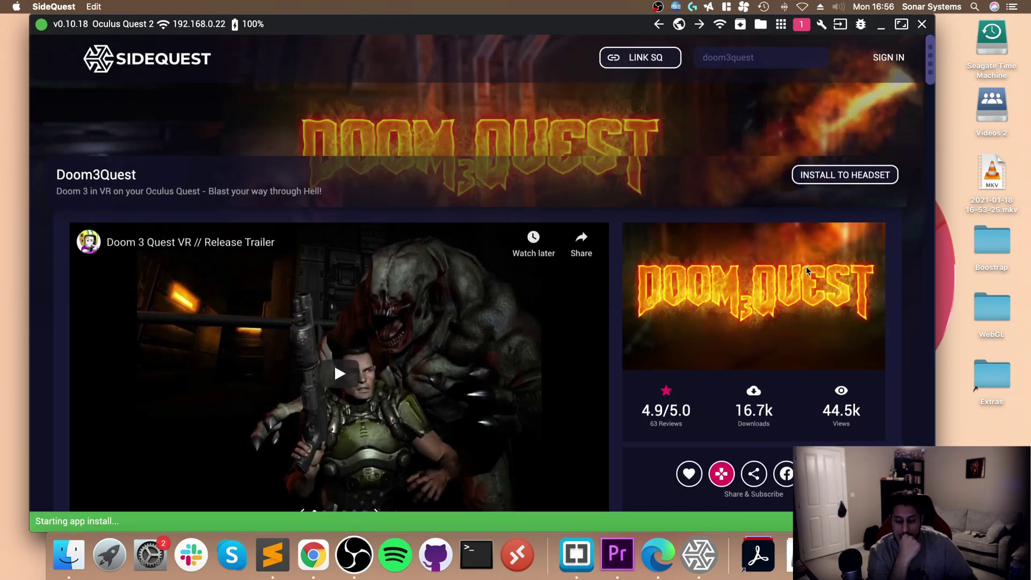
click(801, 24)
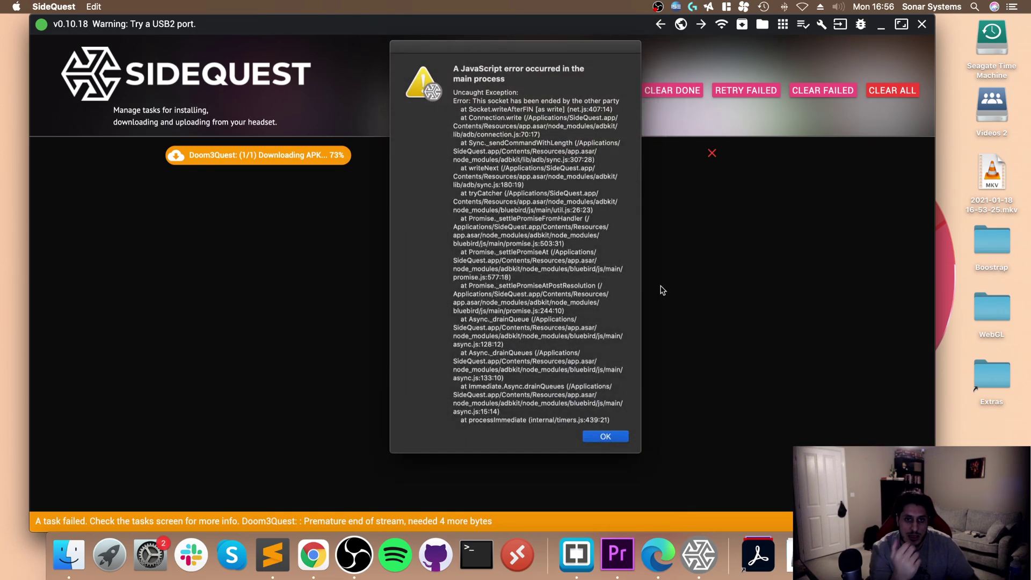
Dismiss the JavaScript socket error and retry the failed Doom3Quest install
click(607, 439)
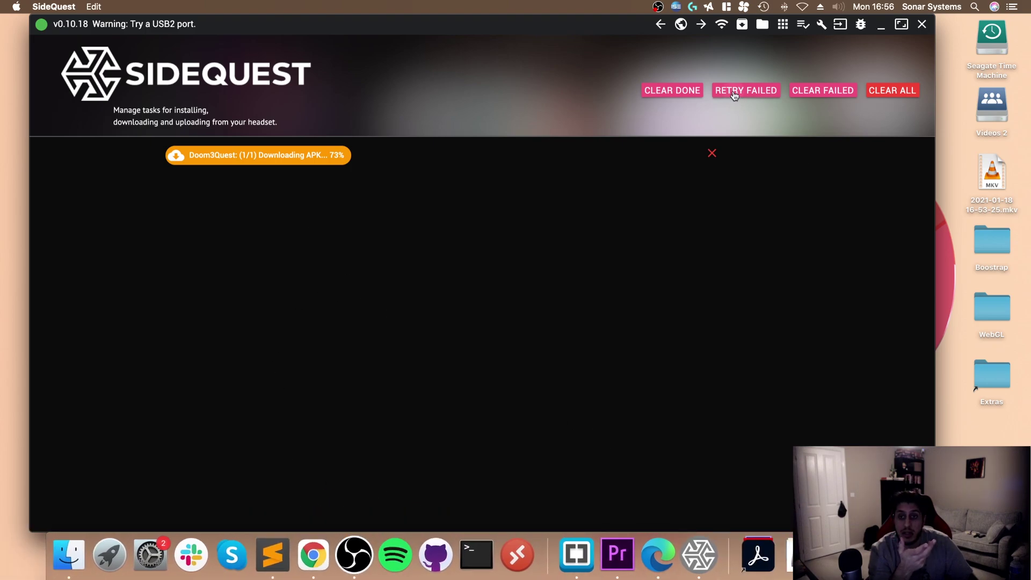
click(751, 91)
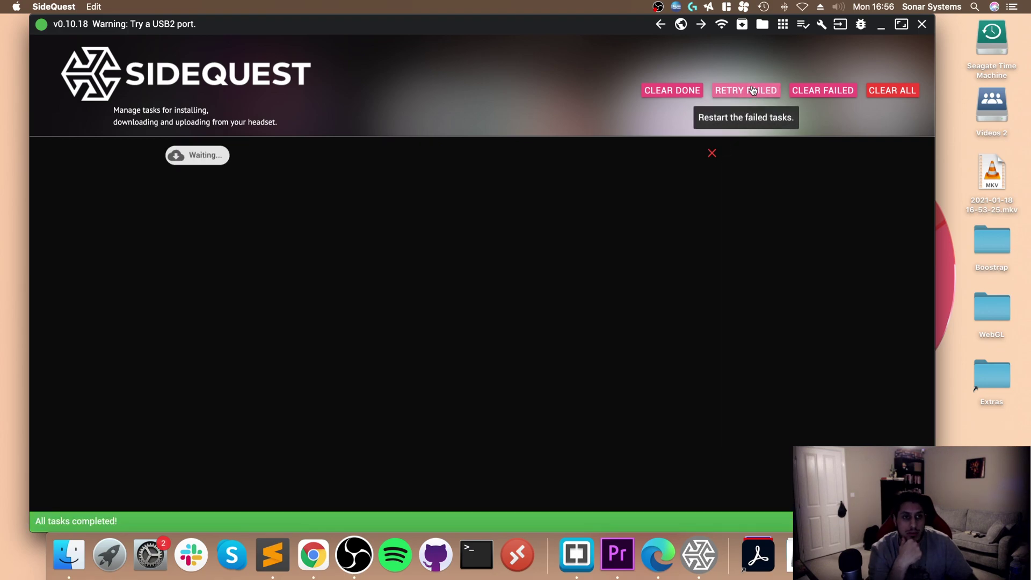
click(752, 91)
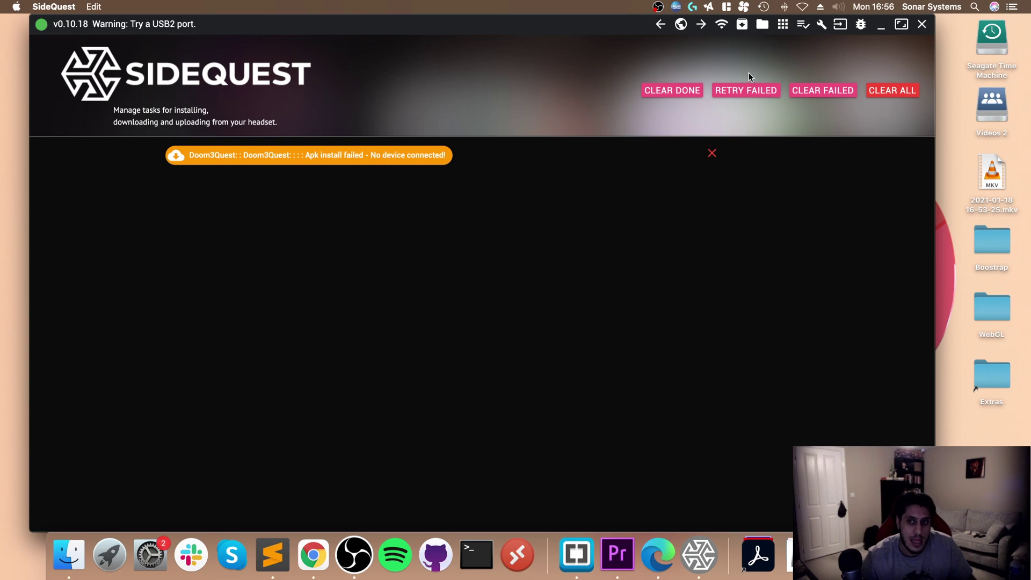
Close SideQuest with Exit SideQuest Now and bring up its Dock options
click(922, 25)
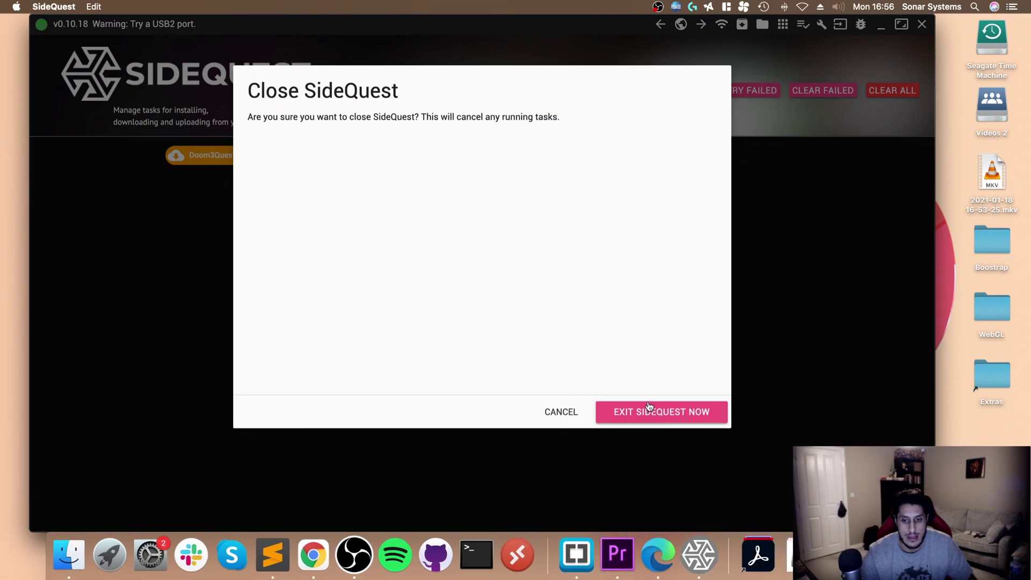
click(650, 411)
right_click(701, 545)
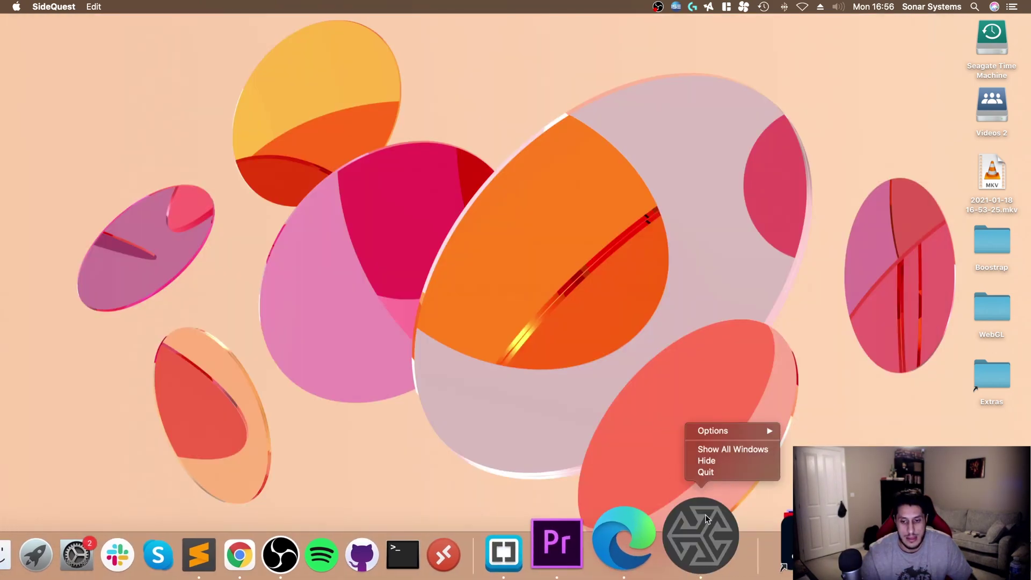
Quit SideQuest fully and reopen it from Spotlight by typing 'side'
click(710, 469)
key(super+space)
text(side)
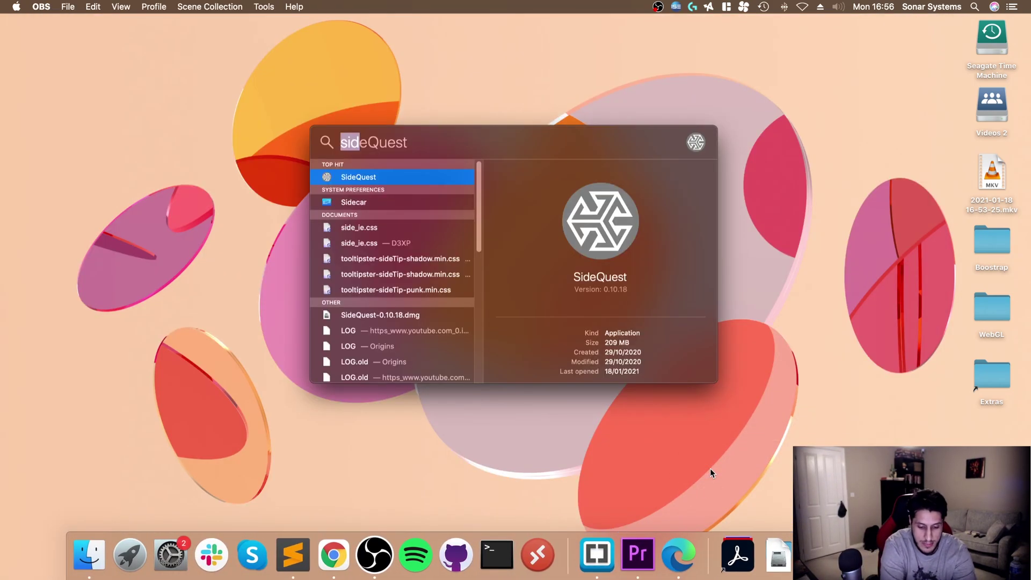
key(Return)
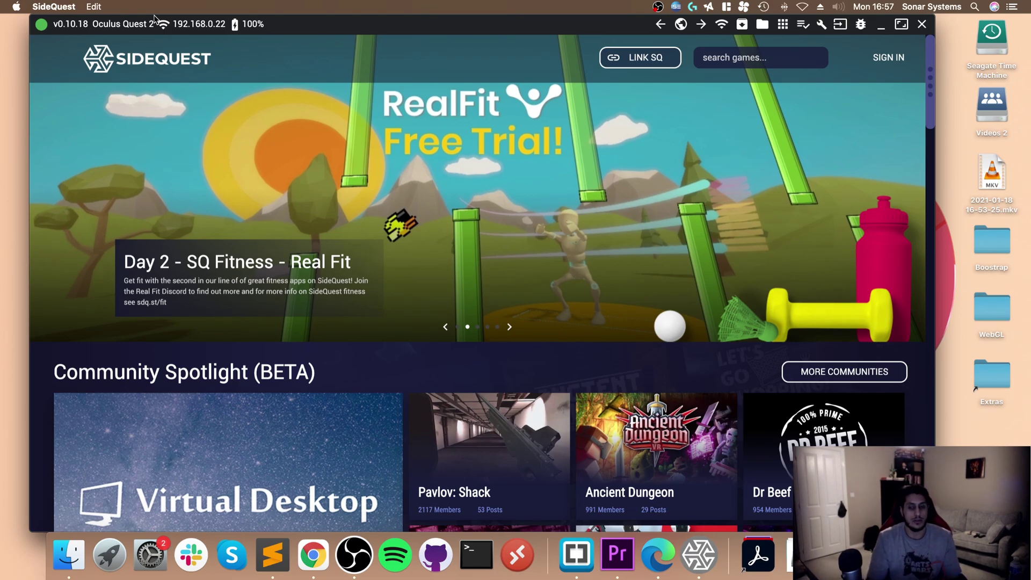
Reinstall Doom3Quest to the headset, confirm it in Tasks, then open the sdcard file browser
scroll(626, 281, down, 10)
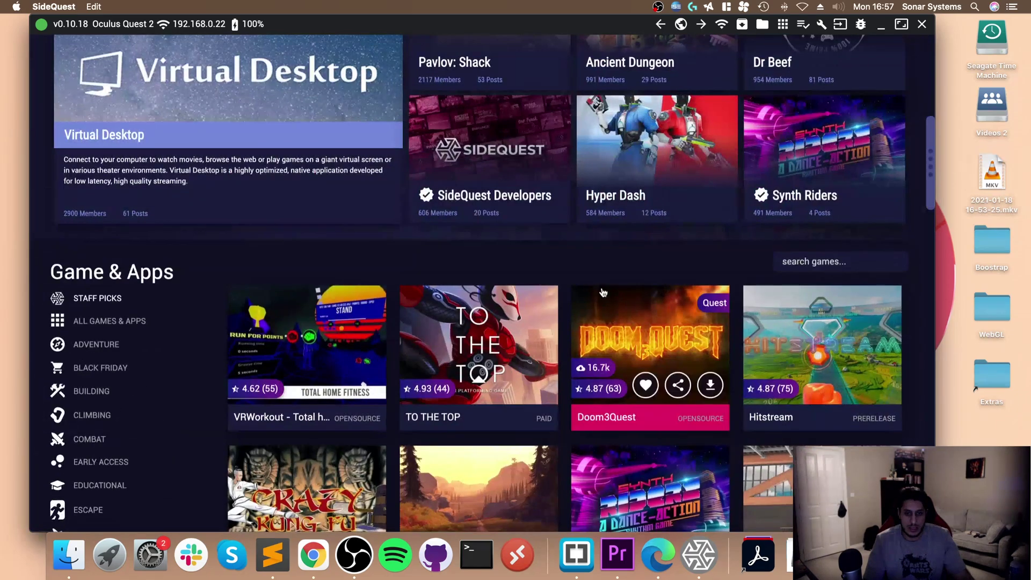
click(603, 295)
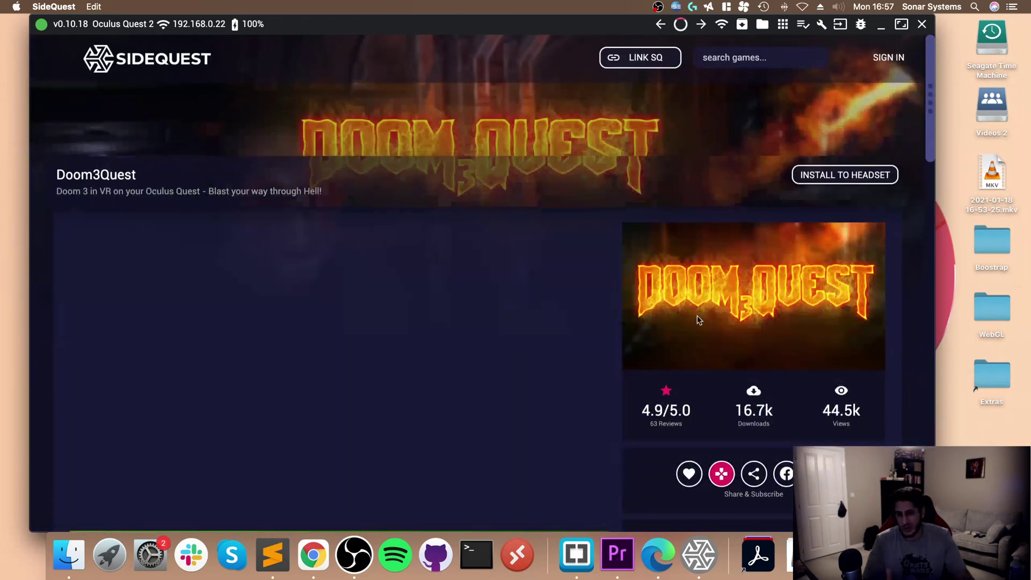
click(857, 173)
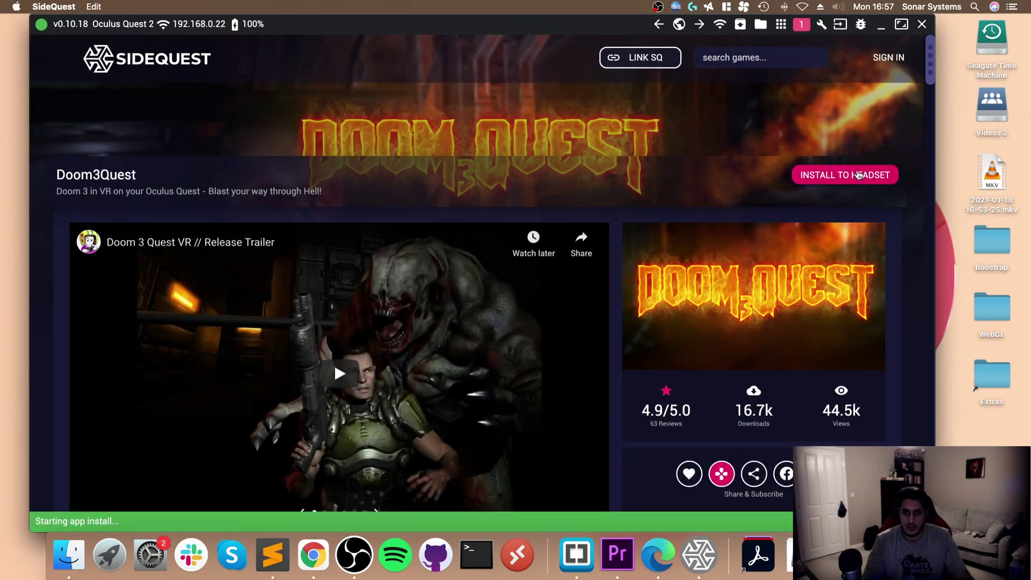
click(802, 25)
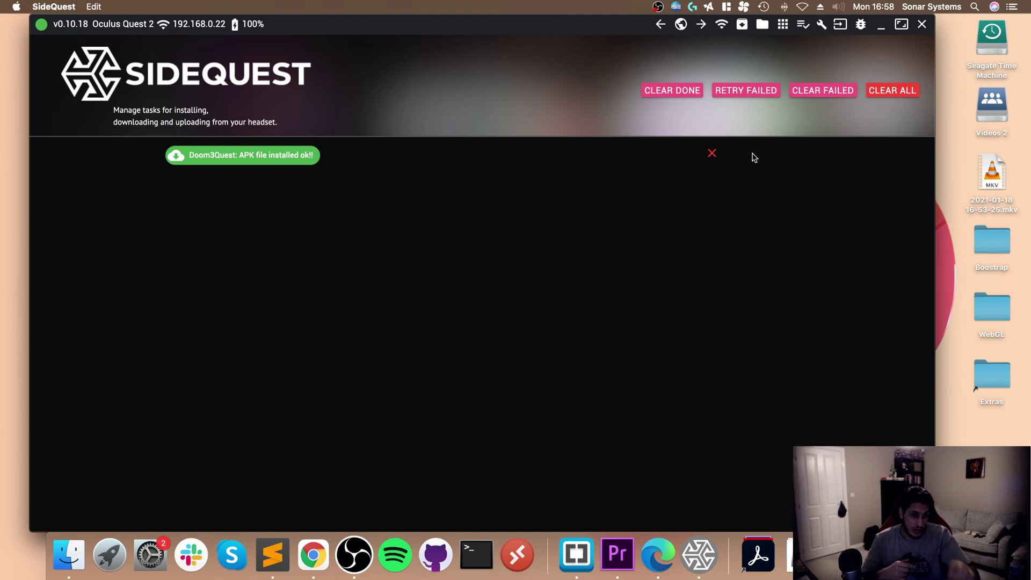
click(765, 24)
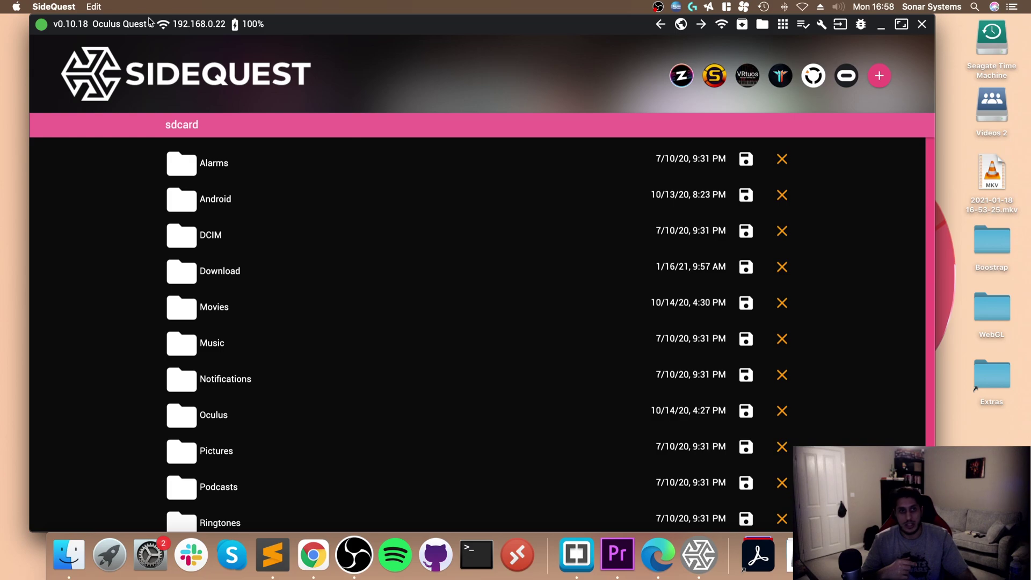
Minimize SideQuest, view the oculus.com/casting page in Edge, then minimize Edge
click(881, 25)
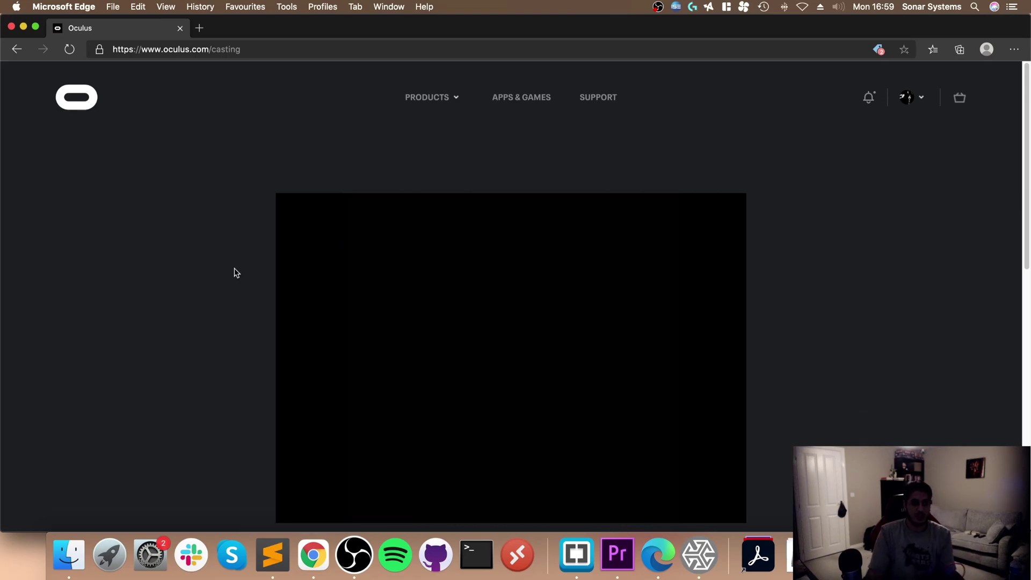
click(23, 26)
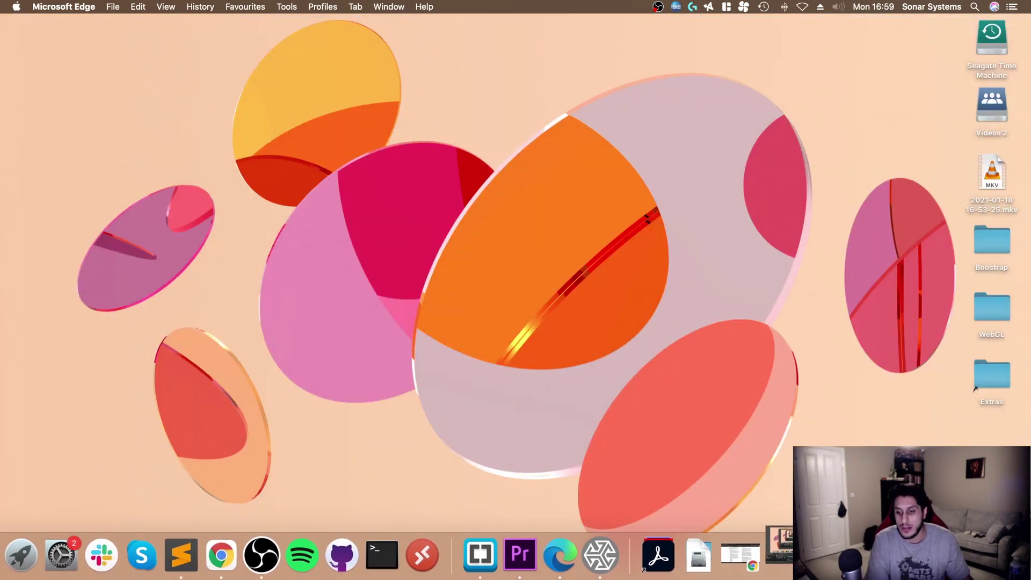
Restore SideQuest, browse to Doom3Quest/base holding pak399.pk4, then minimize the window
click(762, 556)
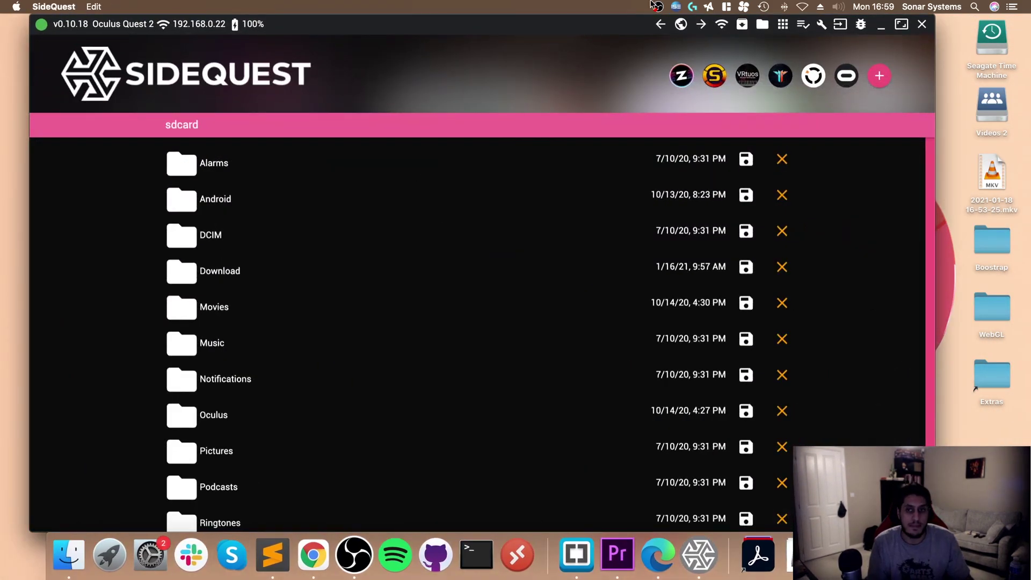
click(681, 24)
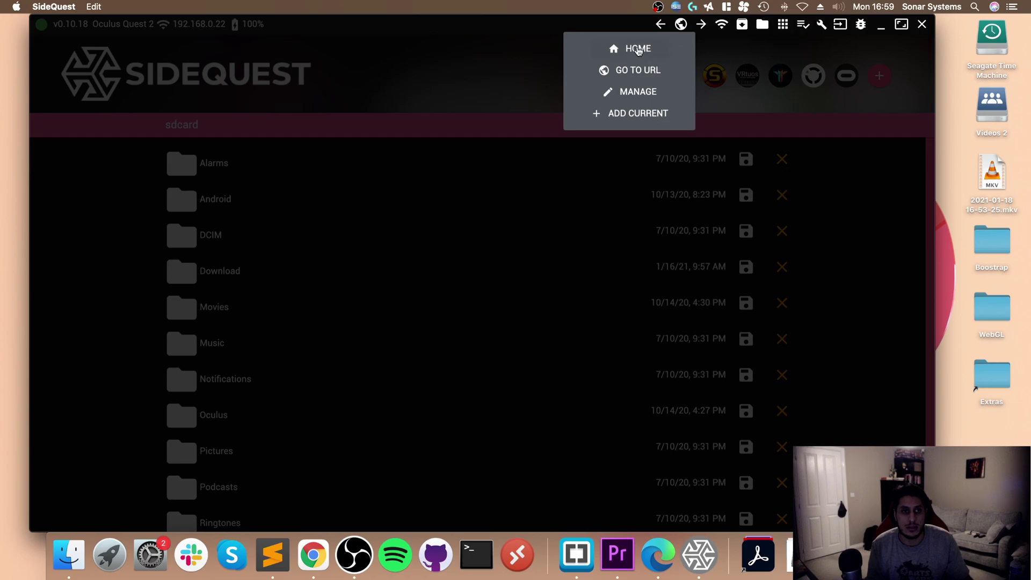
click(638, 49)
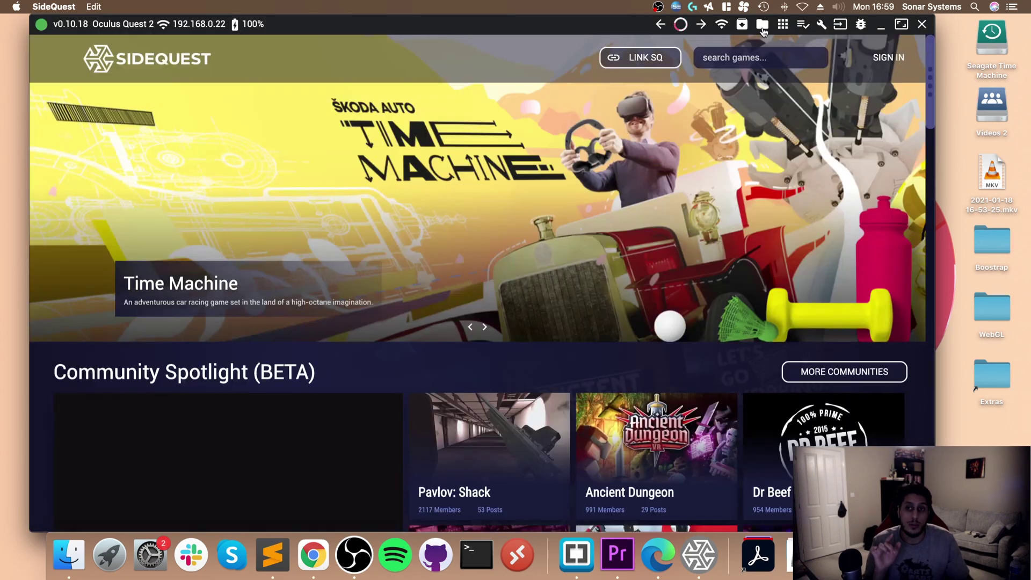
click(763, 27)
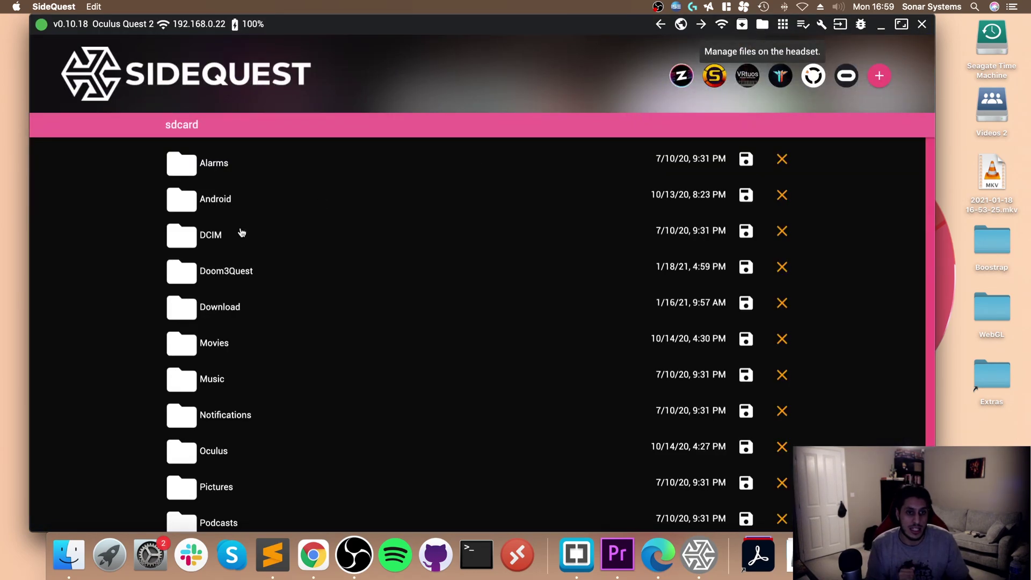
click(217, 269)
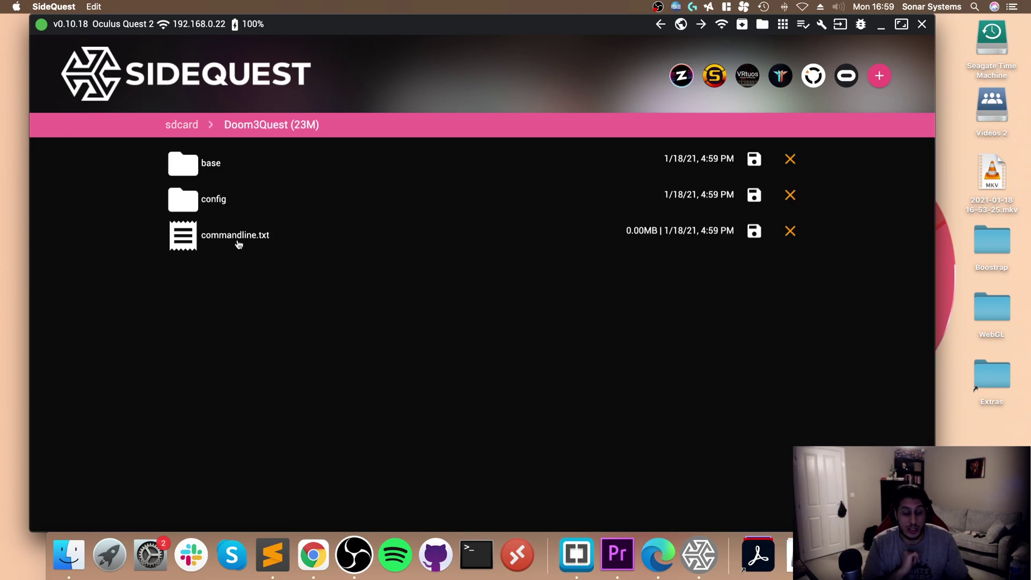
click(208, 173)
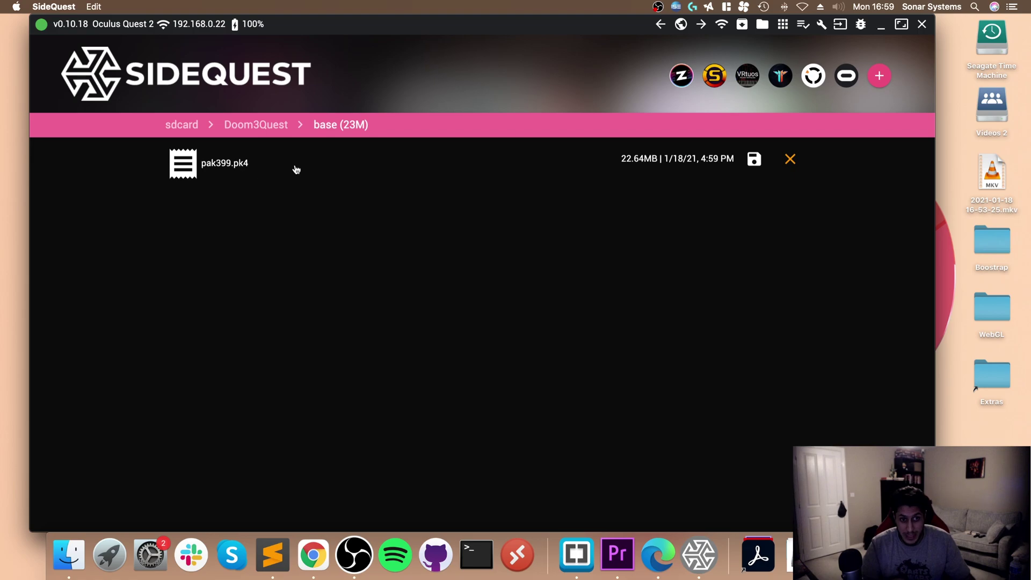
click(881, 26)
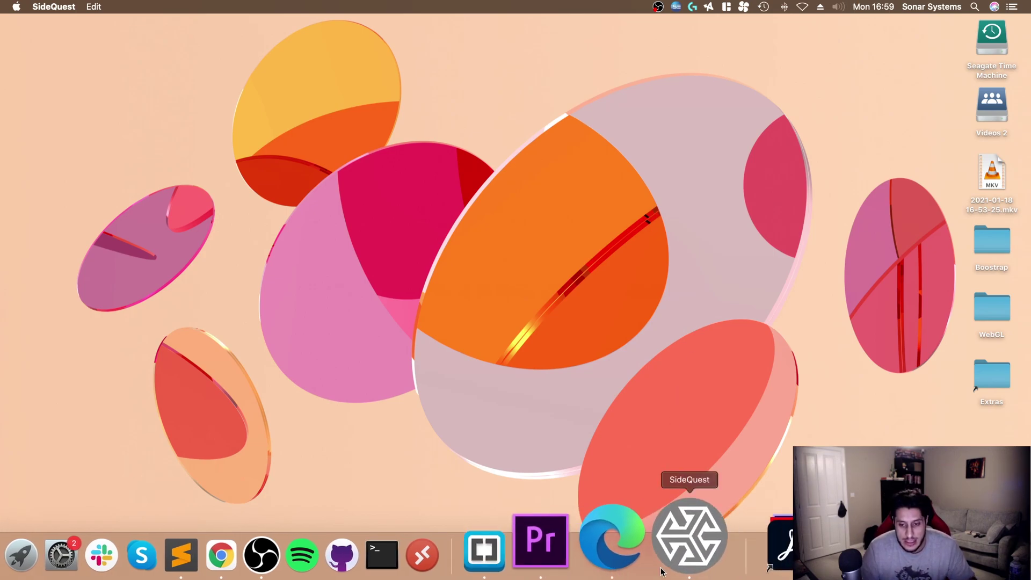
Launch Steam, open the Library, and close the news popup
key(super+space)
text(ste)
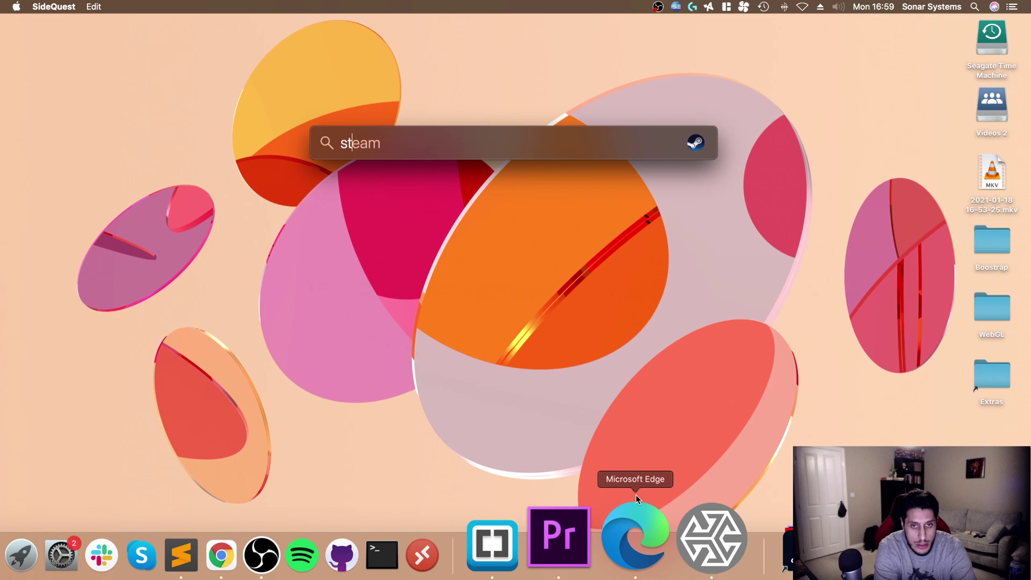
key(Return)
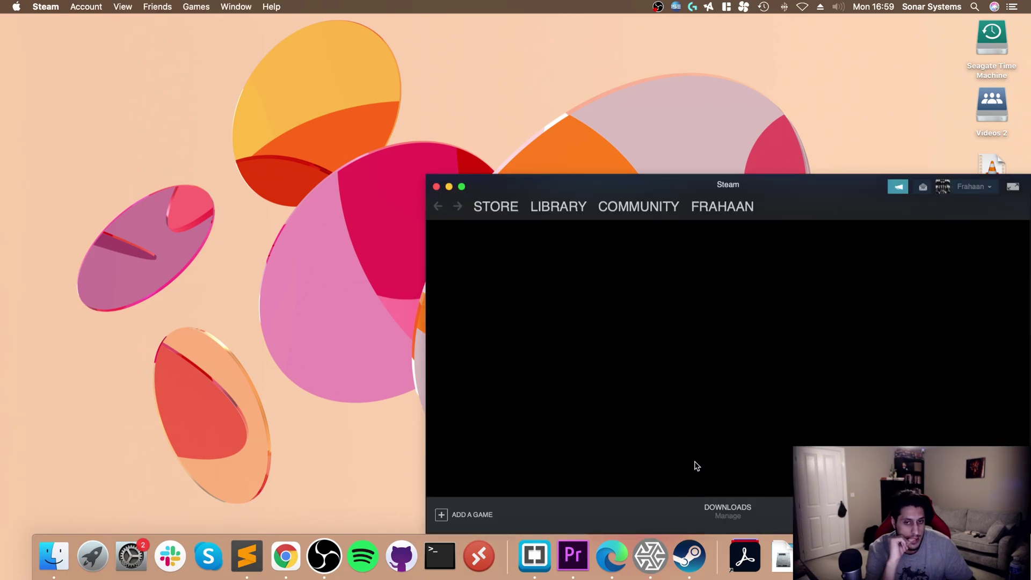
click(545, 208)
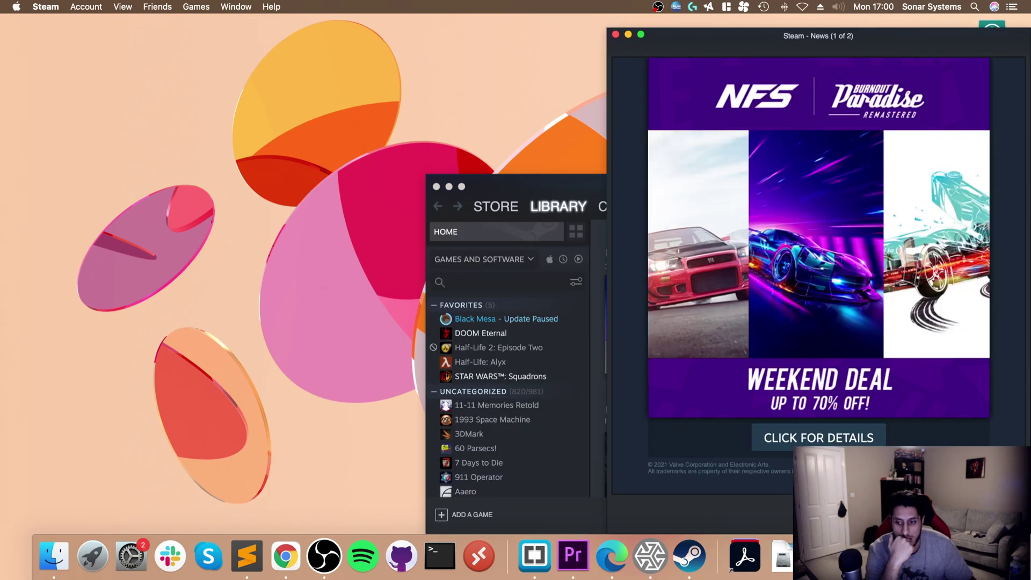
key(super+w)
Open DOOM 3 in the Steam library, then quit Steam from its Dock menu
scroll(476, 380, down, 15)
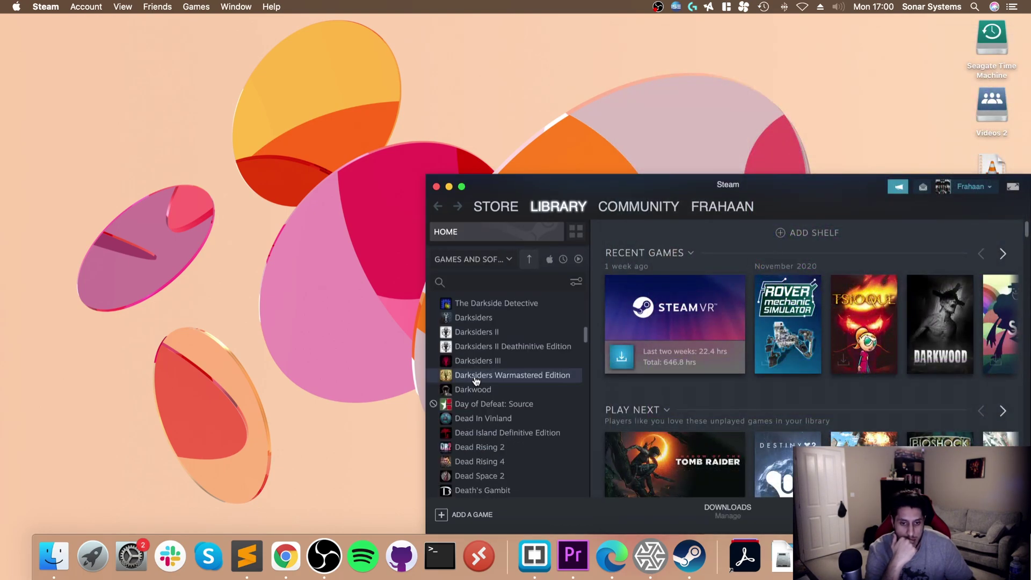
scroll(476, 380, up, 10)
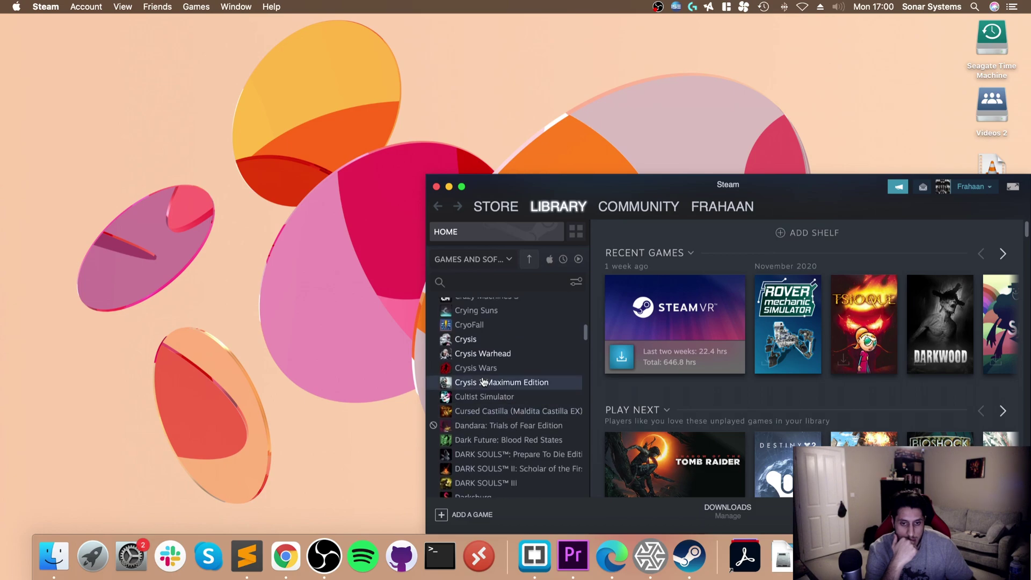
scroll(483, 382, down, 10)
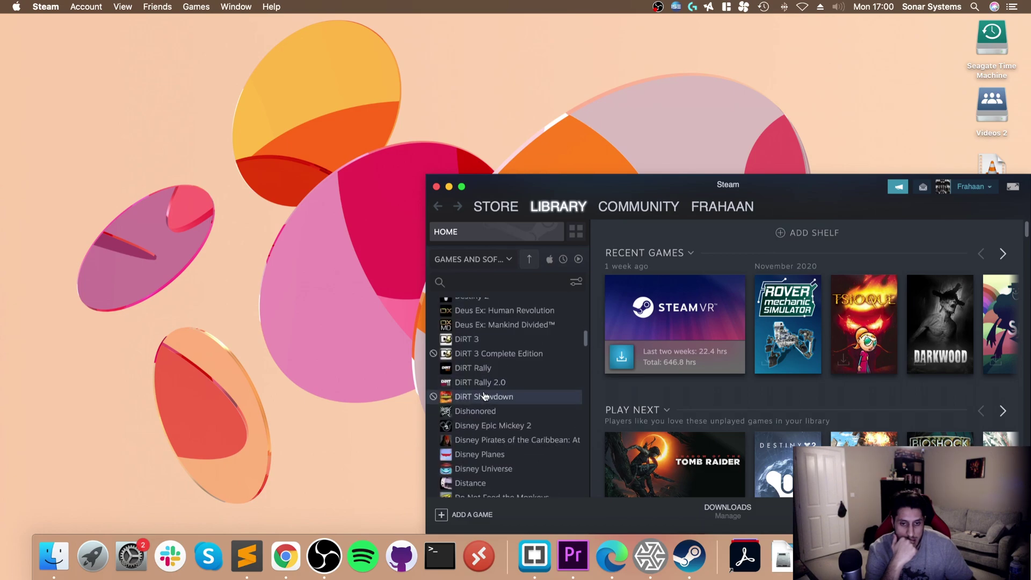
scroll(483, 396, down, 5)
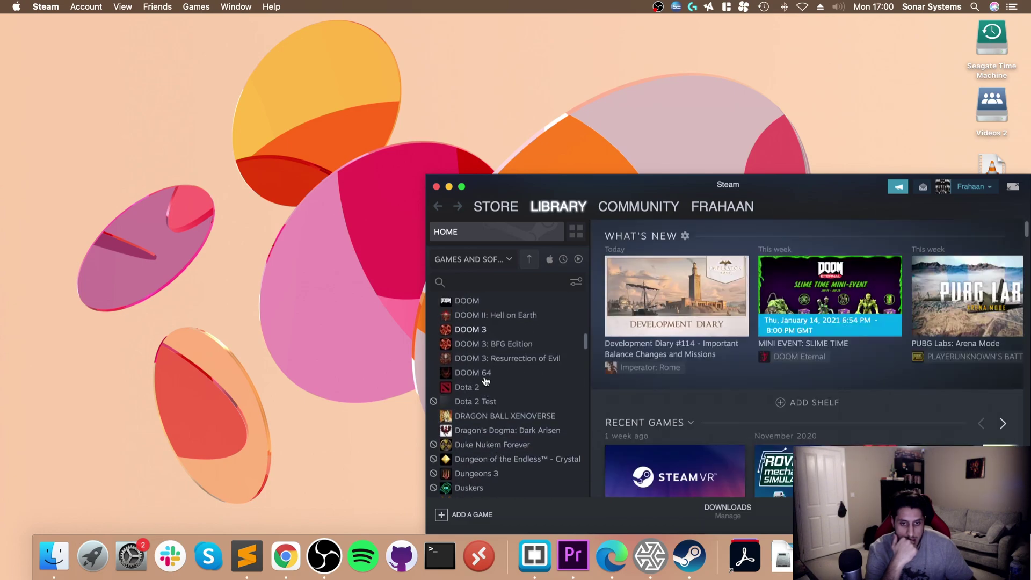
click(478, 330)
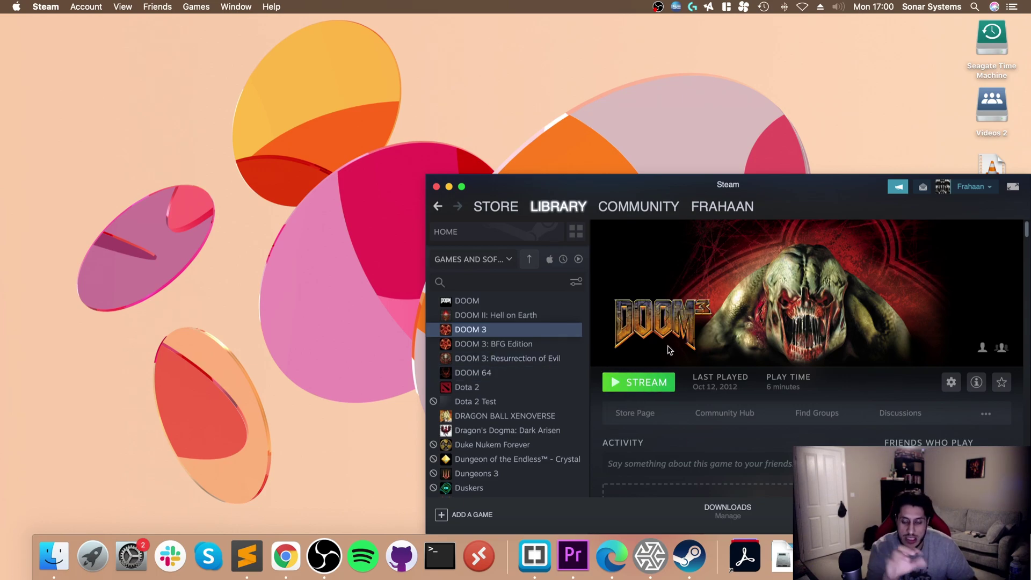
right_click(688, 564)
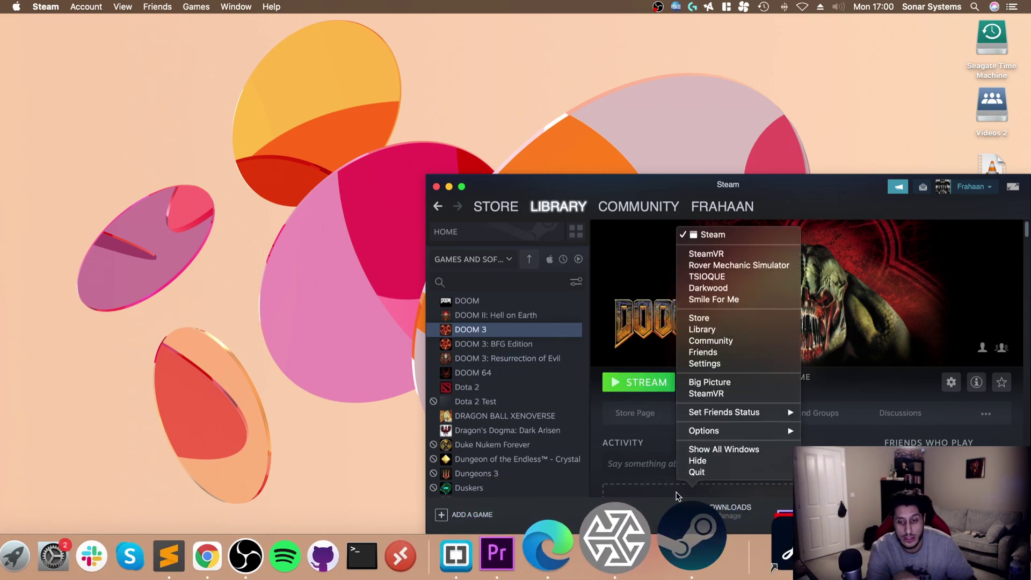
click(697, 472)
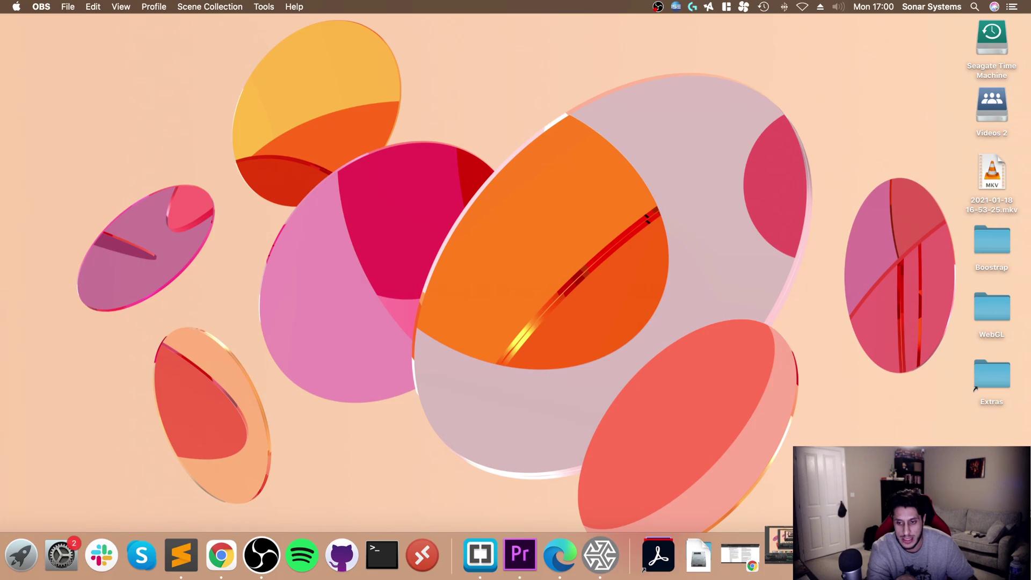
Open the Game data Download for Mac guide and select the two-line echo command in step 3
click(740, 556)
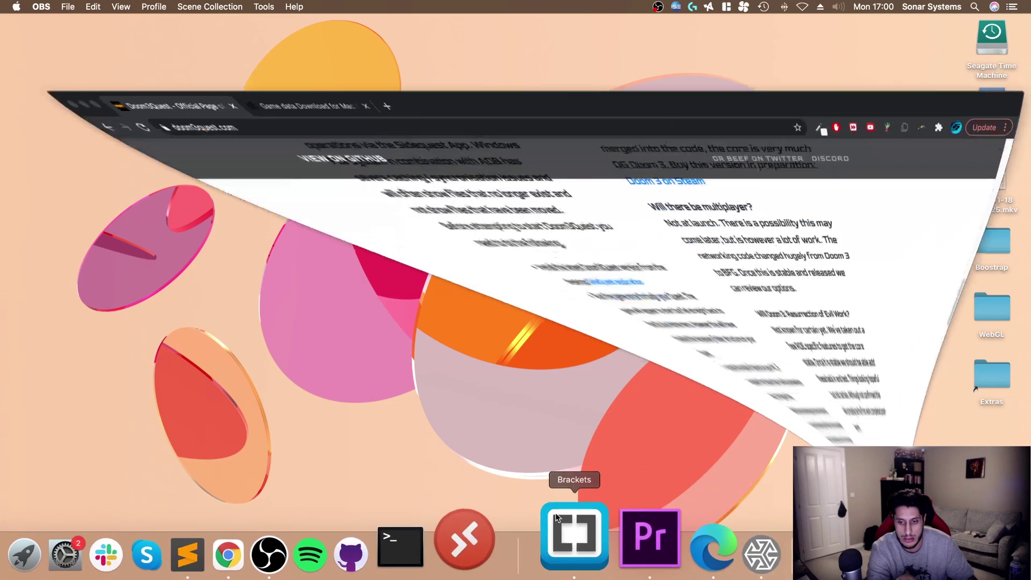
click(274, 32)
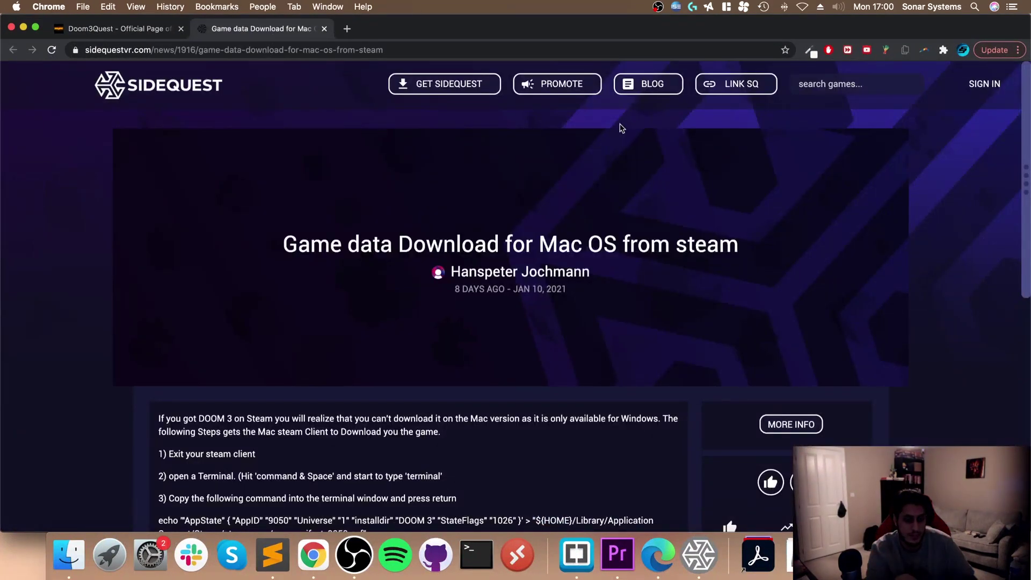
click(108, 30)
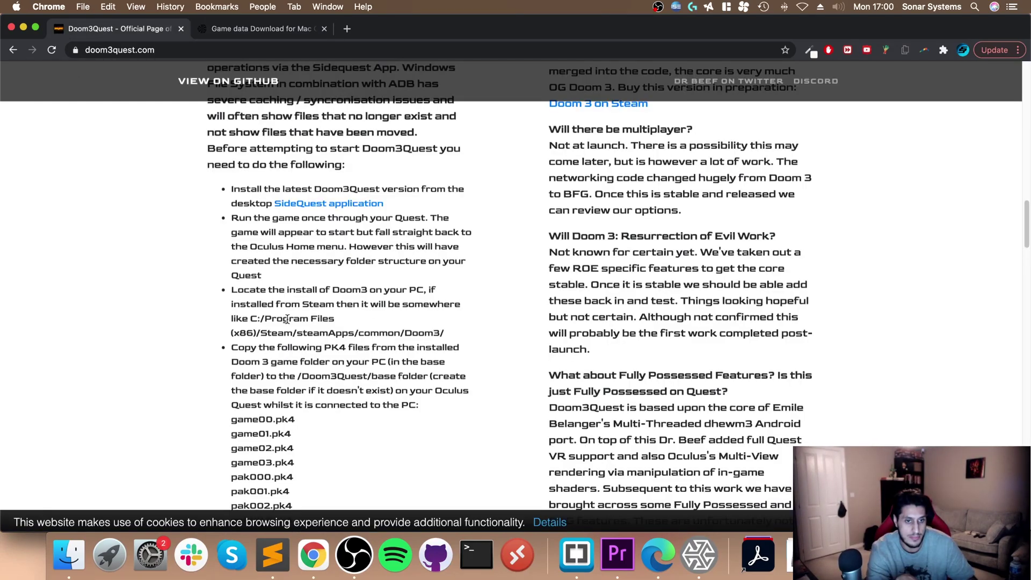
click(258, 29)
scroll(263, 242, down, 6)
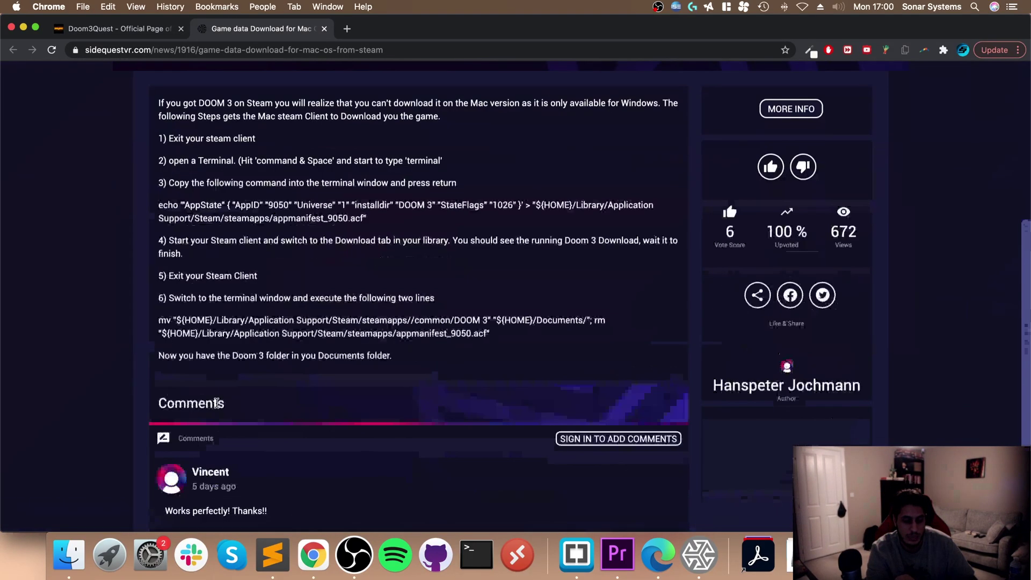
scroll(269, 268, up, 3)
scroll(277, 312, down, 1)
drag(385, 331, 149, 321)
key(super+c)
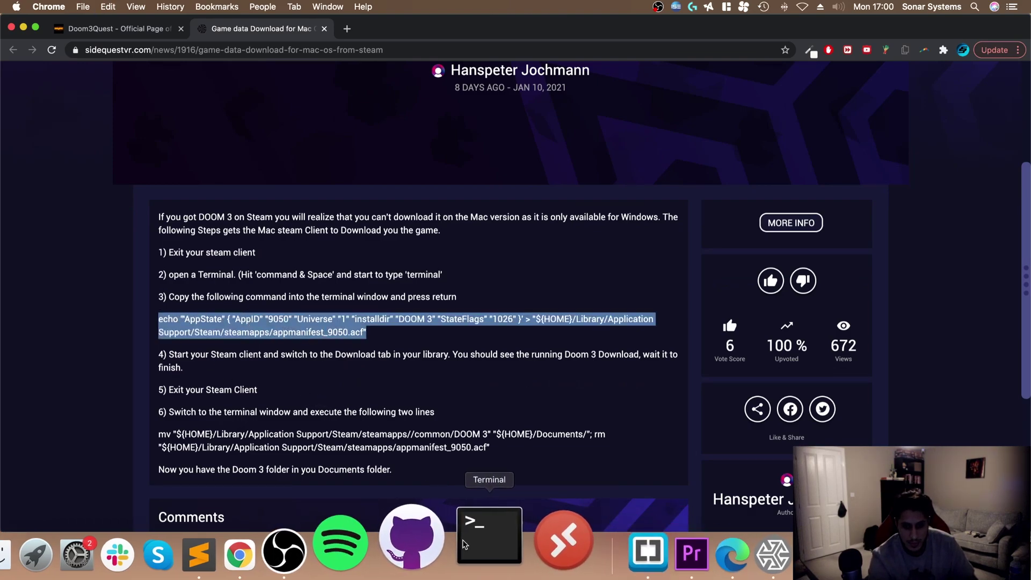
Launch Terminal from Spotlight
key(super+space)
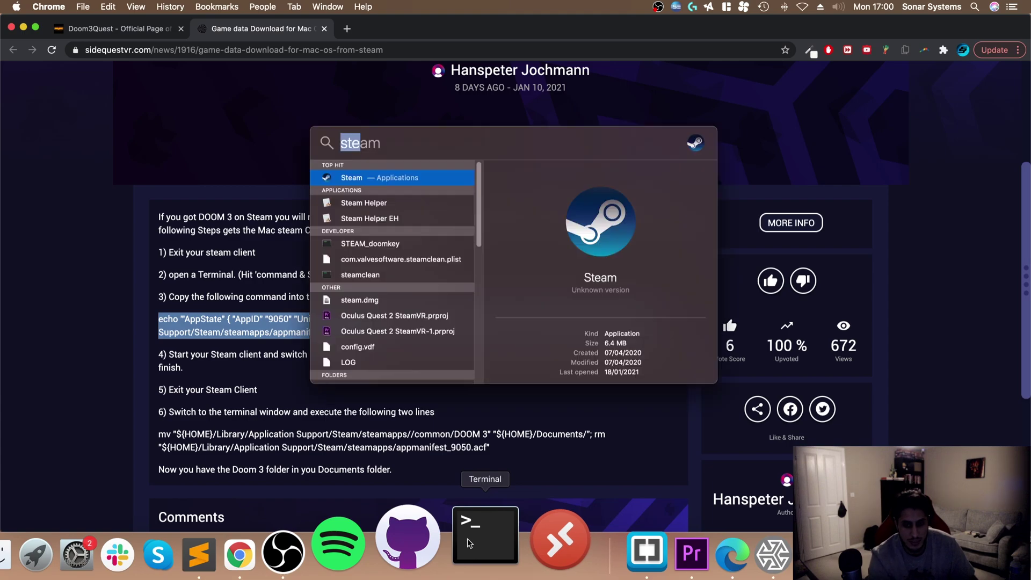
text(ter)
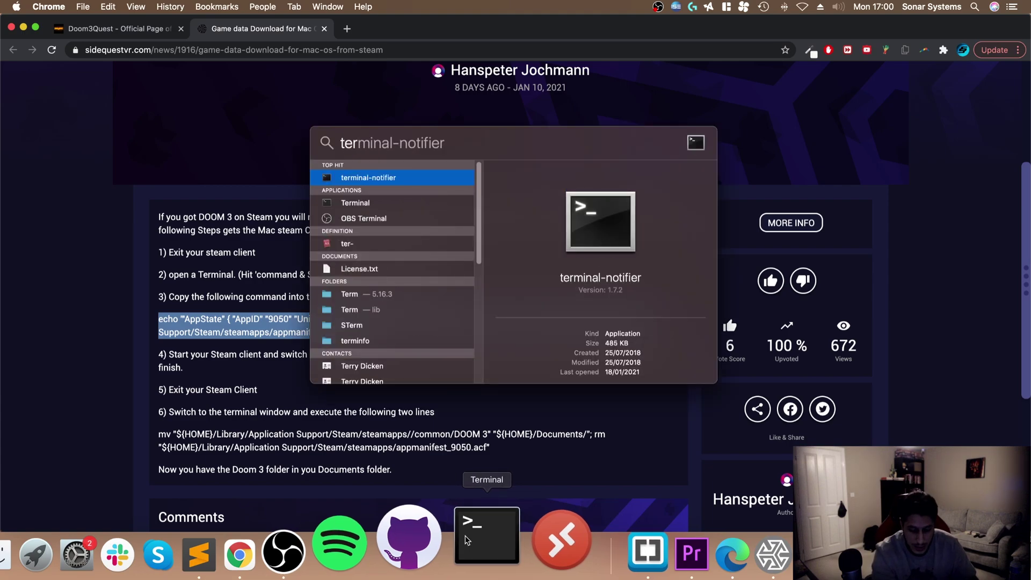
text(minal)
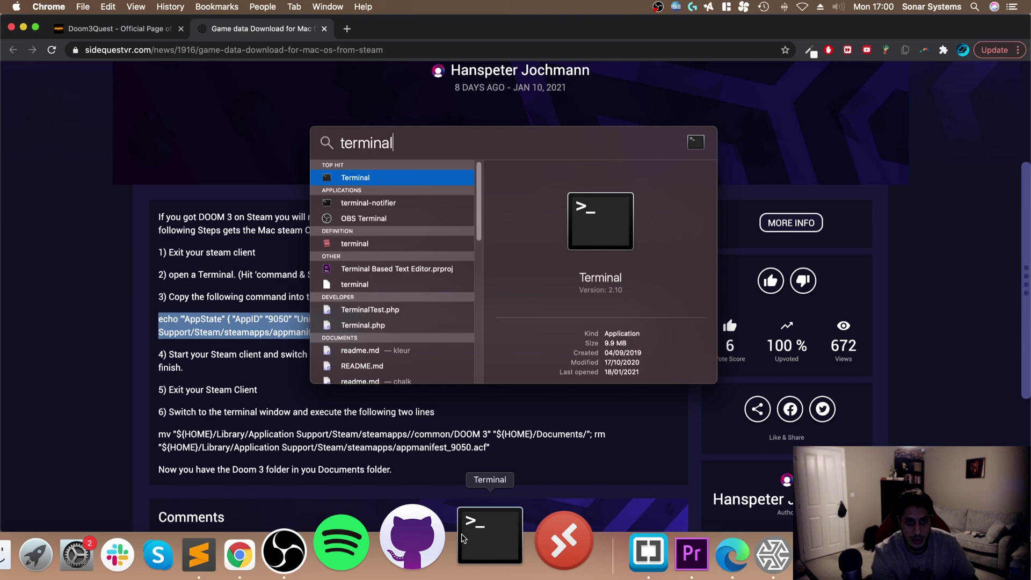
key(Return)
Paste and run the echo command that writes appmanifest_9050.acf
right_click(533, 293)
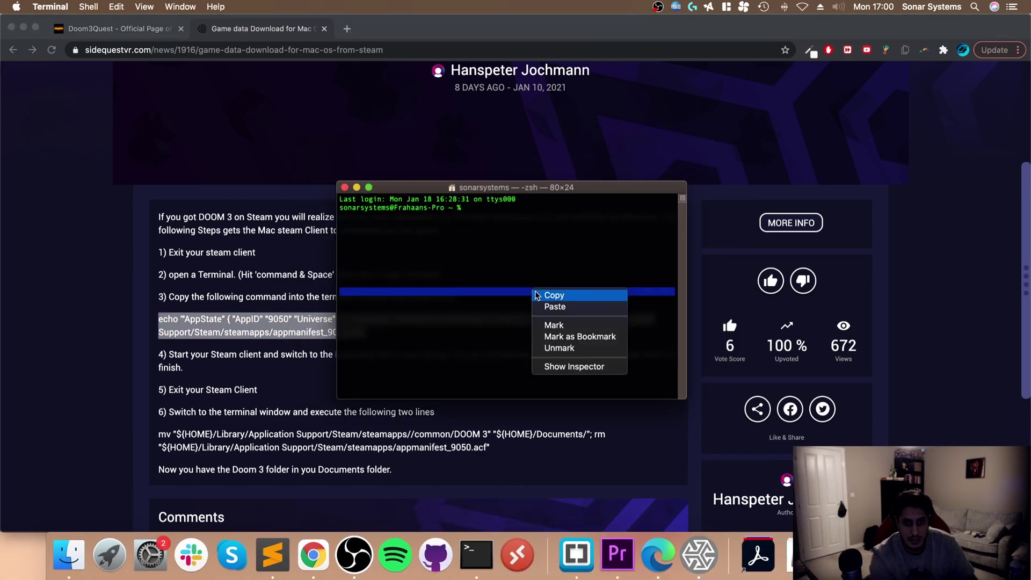
click(548, 306)
key(Return)
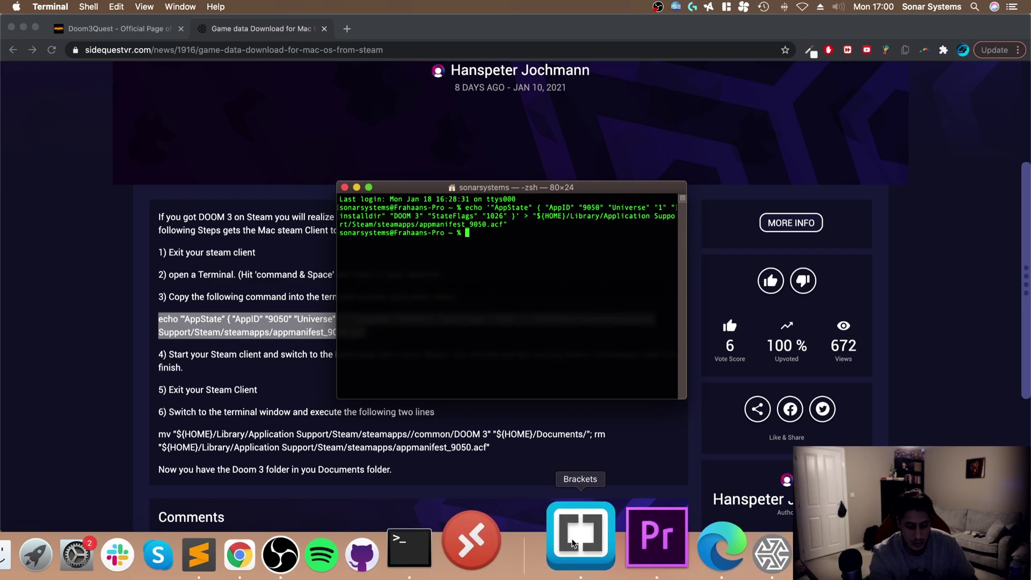
Start Steam again from Spotlight
key(super+space)
text(steam)
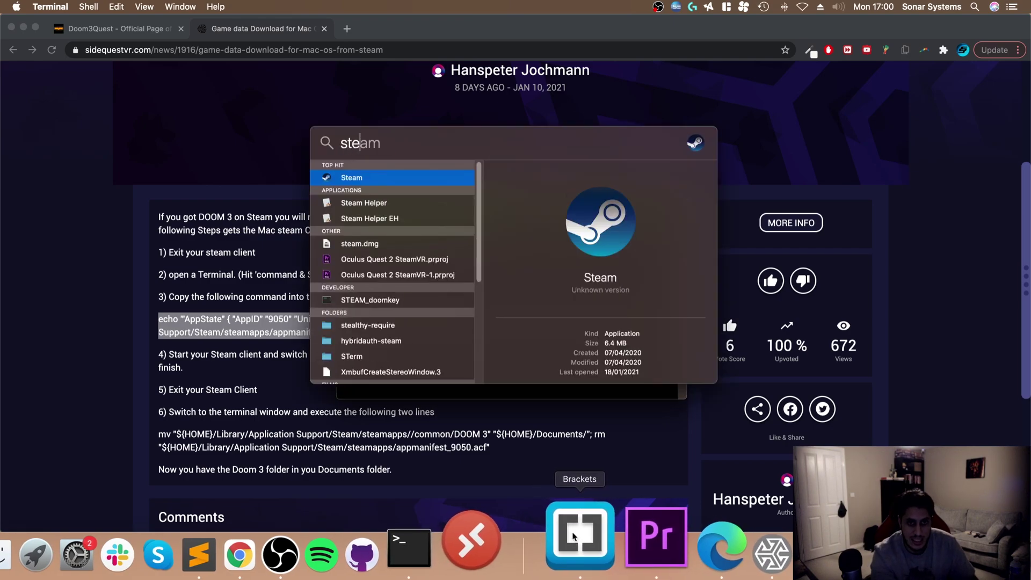
key(Return)
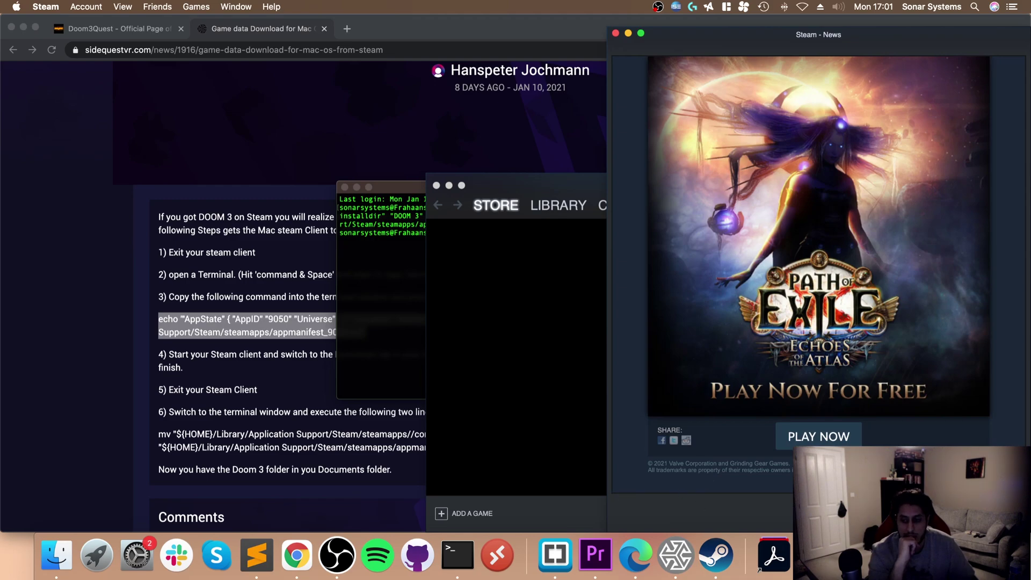
Close the Steam news popup, then pause DOOM 3's download and remove it from the queue
key(super+w)
click(713, 509)
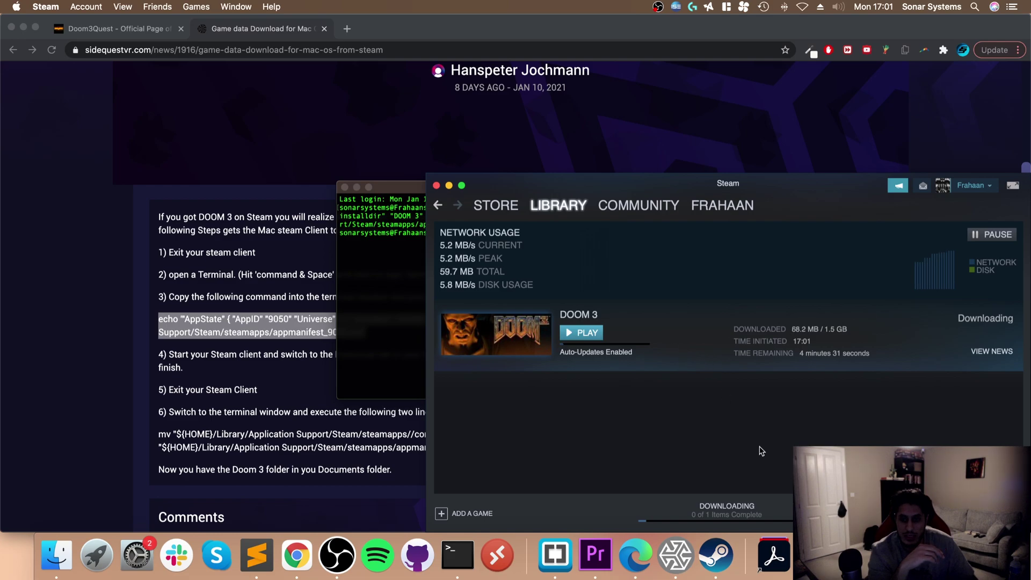
click(986, 242)
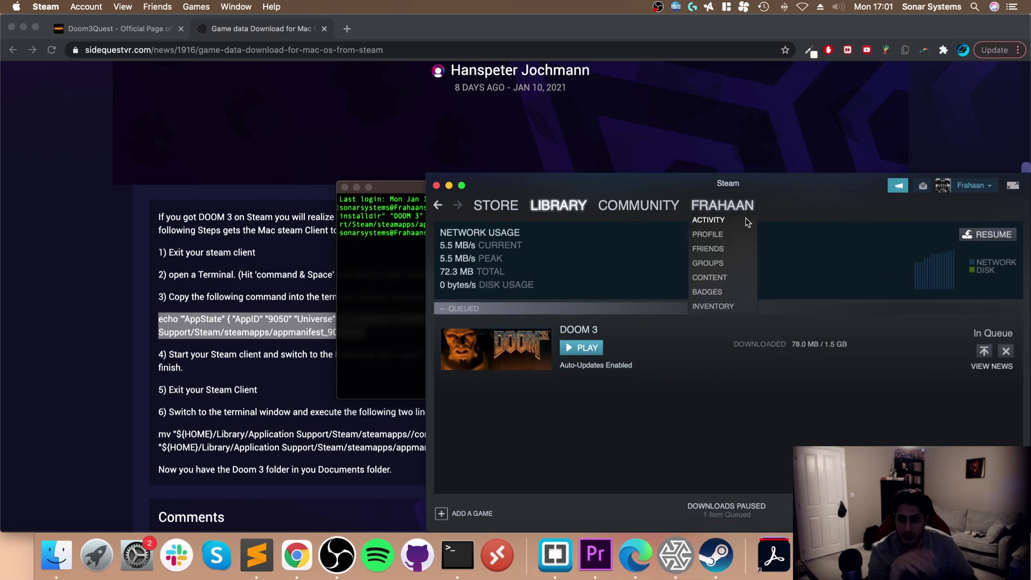
click(1006, 351)
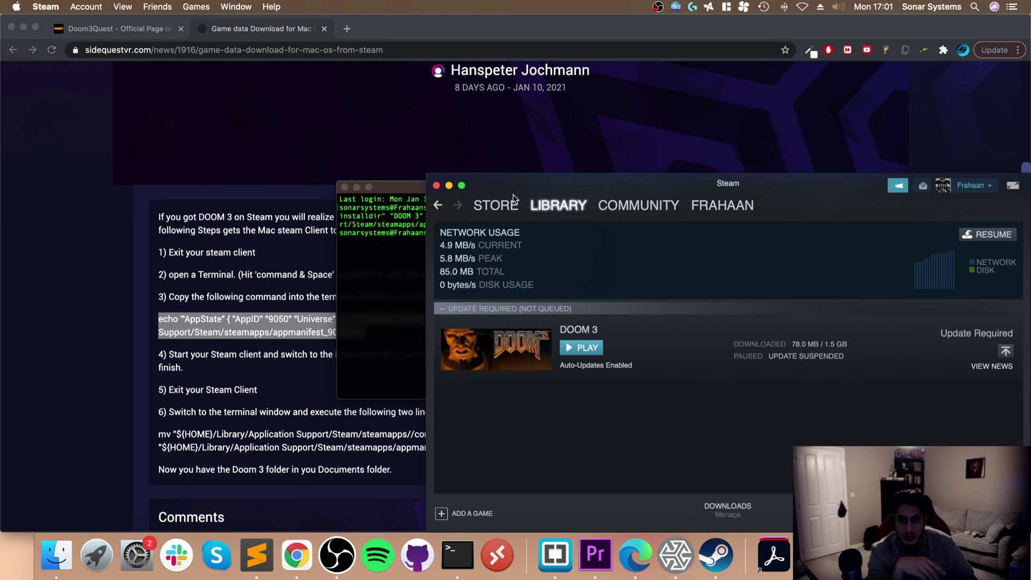
Return to the game library, move the Steam window aside and close it
click(559, 206)
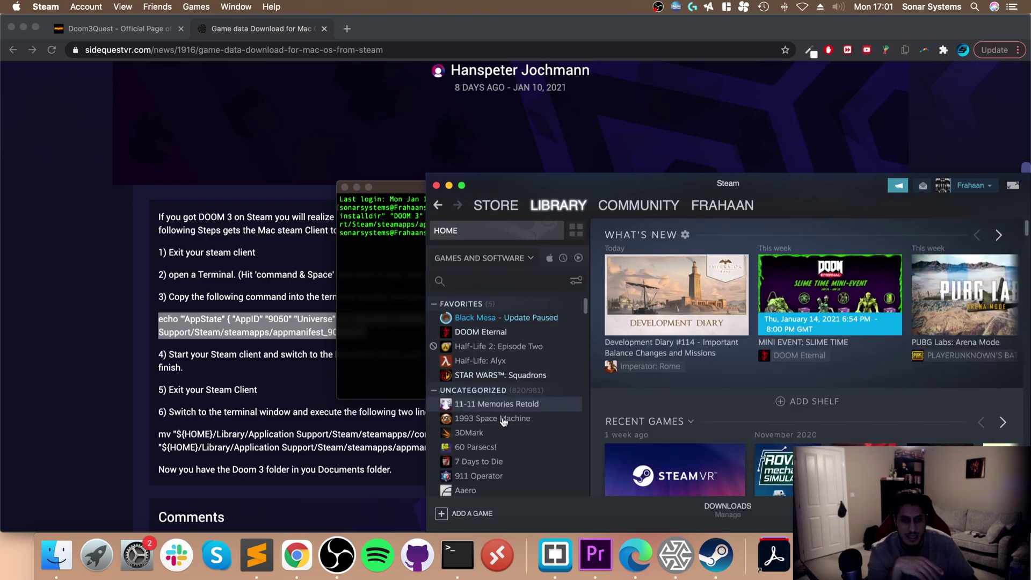
scroll(505, 424, down, 20)
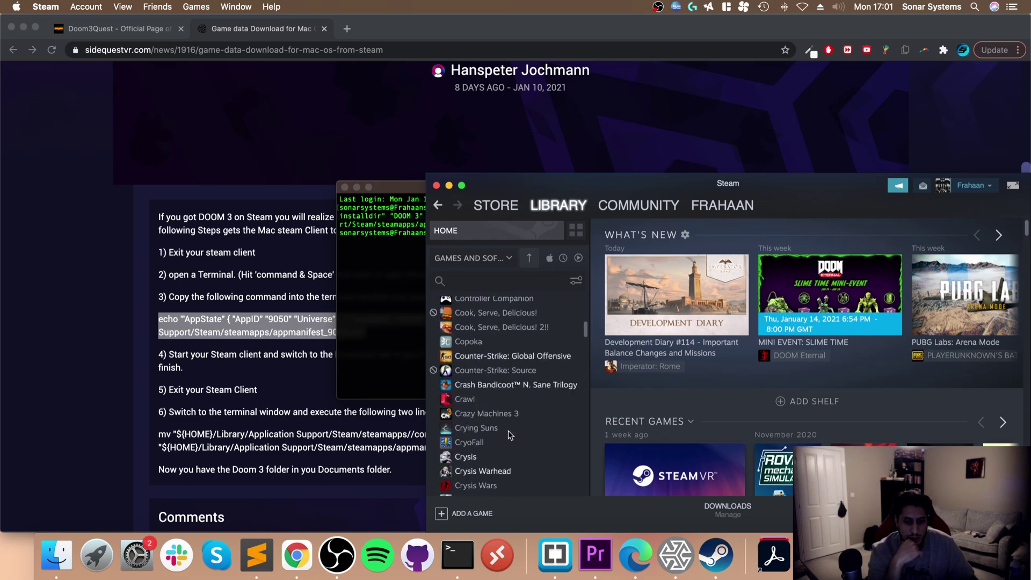
scroll(510, 435, down, 10)
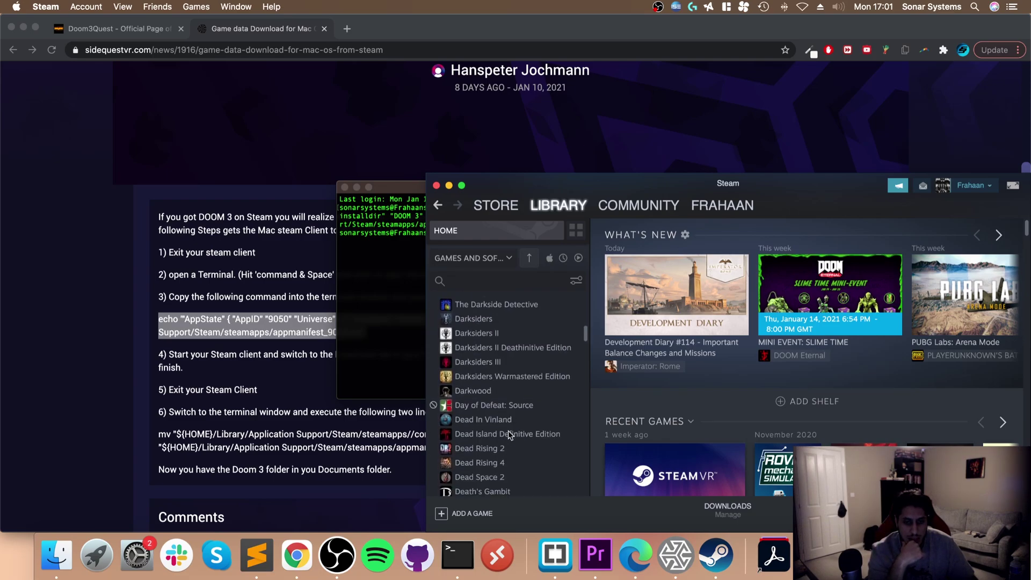
scroll(510, 435, down, 10)
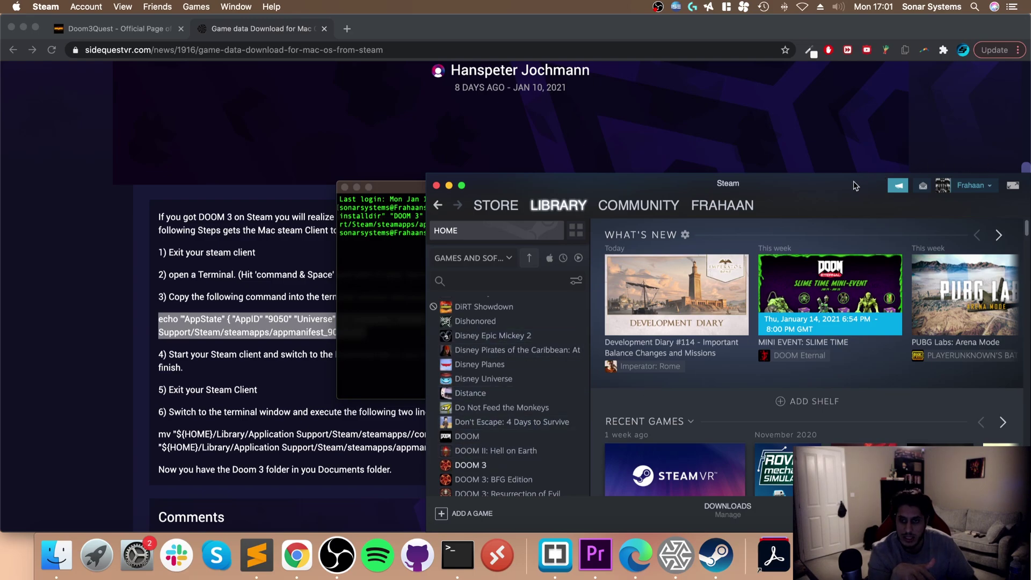
drag(855, 185, 664, 151)
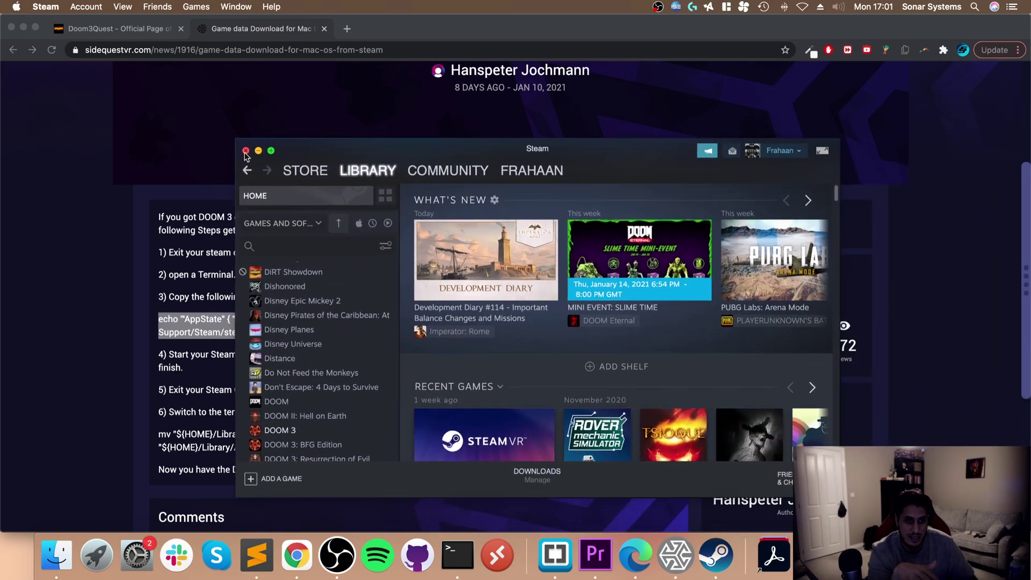
click(246, 151)
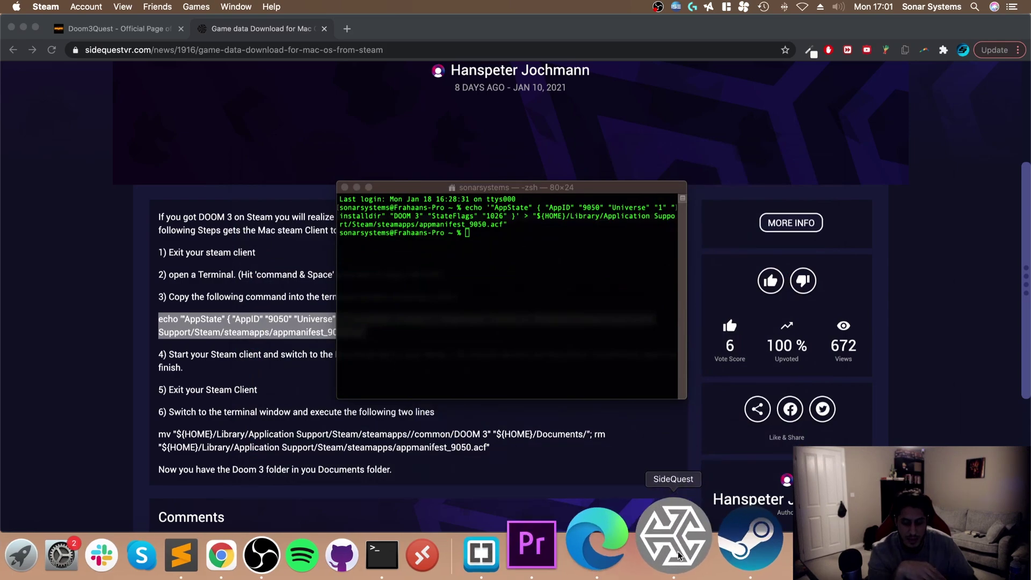
Quit Steam and select the guide's two-line mv and rm command
right_click(714, 543)
click(722, 472)
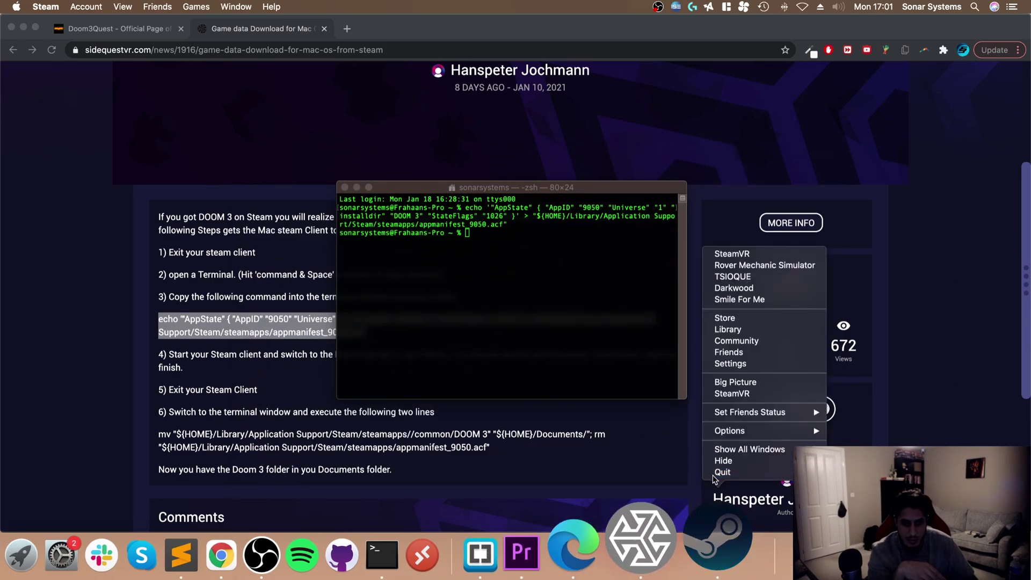
click(272, 431)
drag(494, 457, 151, 429)
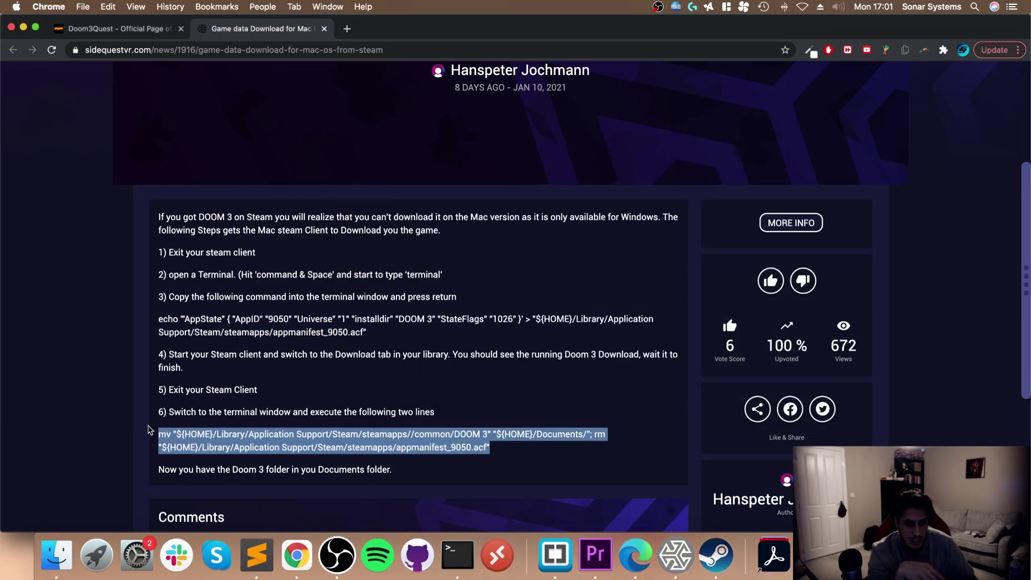
Rename the DOOM 3 folder in Documents to DOOM 38, then copy the guide's move command
right_click(51, 540)
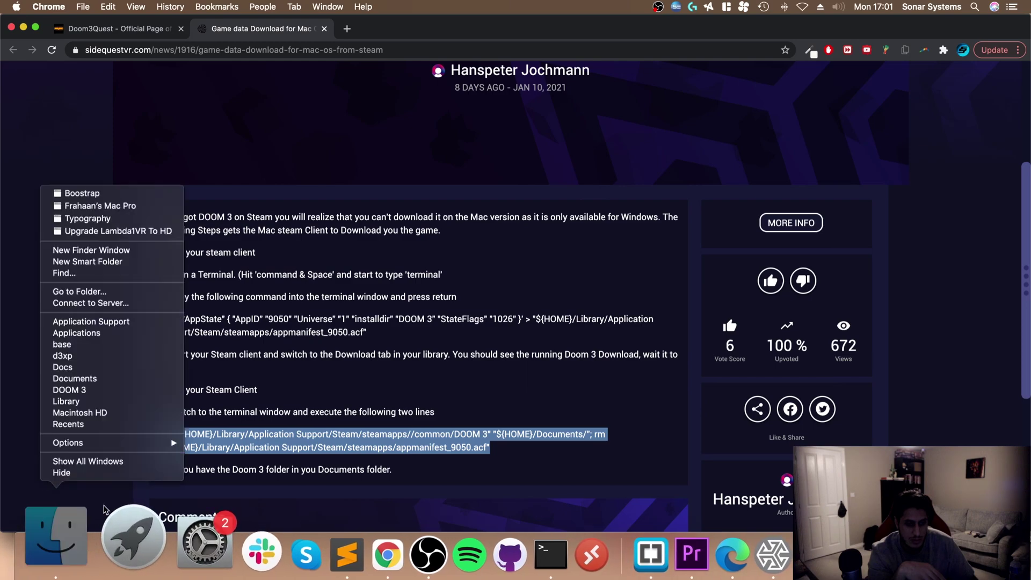
click(86, 250)
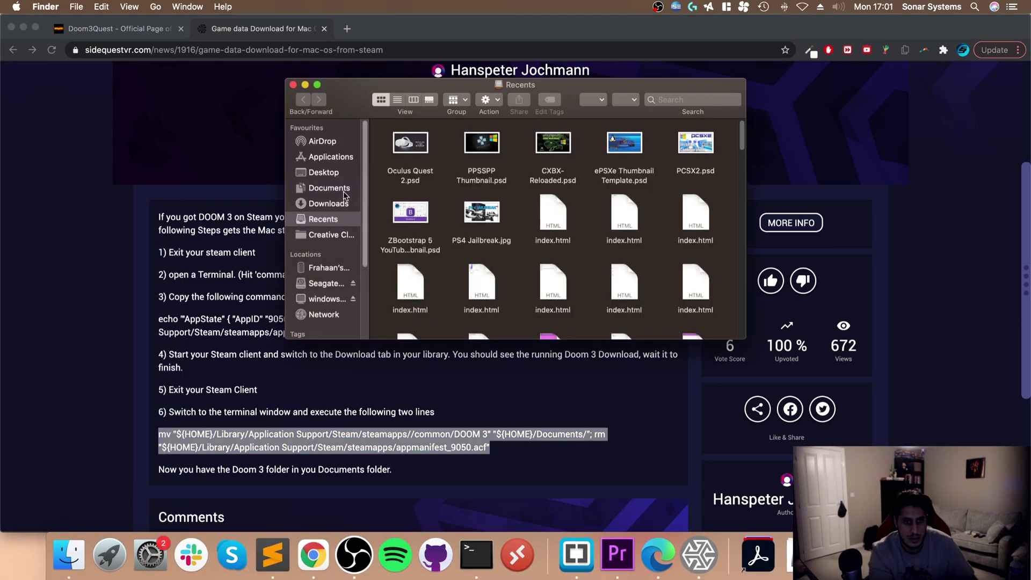
click(344, 189)
click(395, 160)
key(Up)
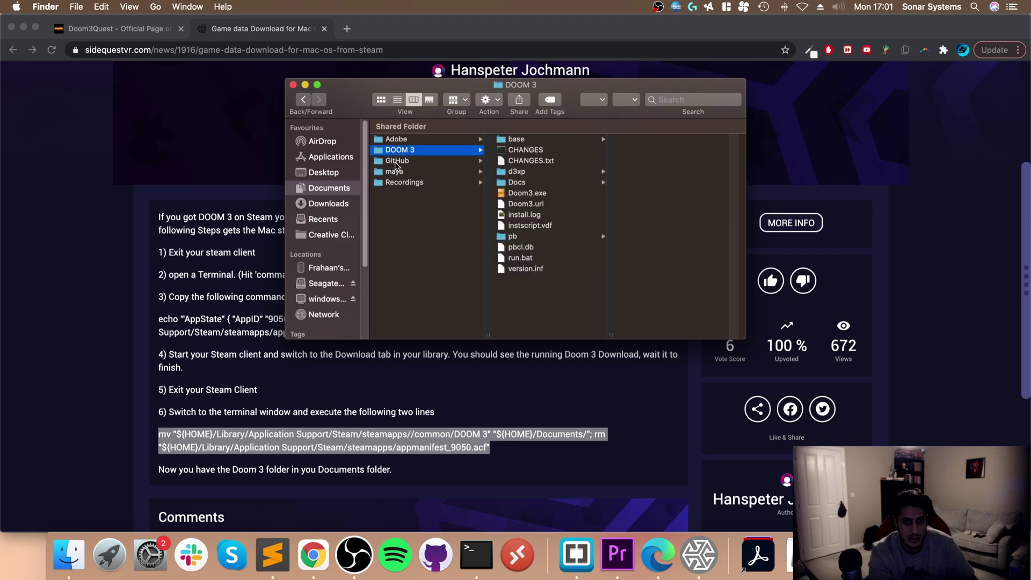
key(Return)
key(Right)
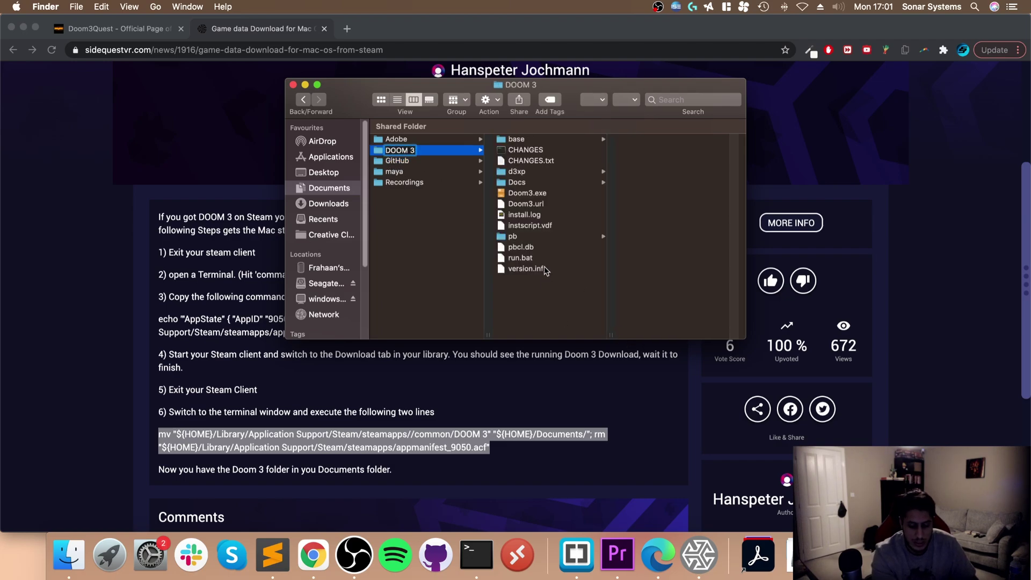
text(7)
key(BackSpace)
text(8)
key(Return)
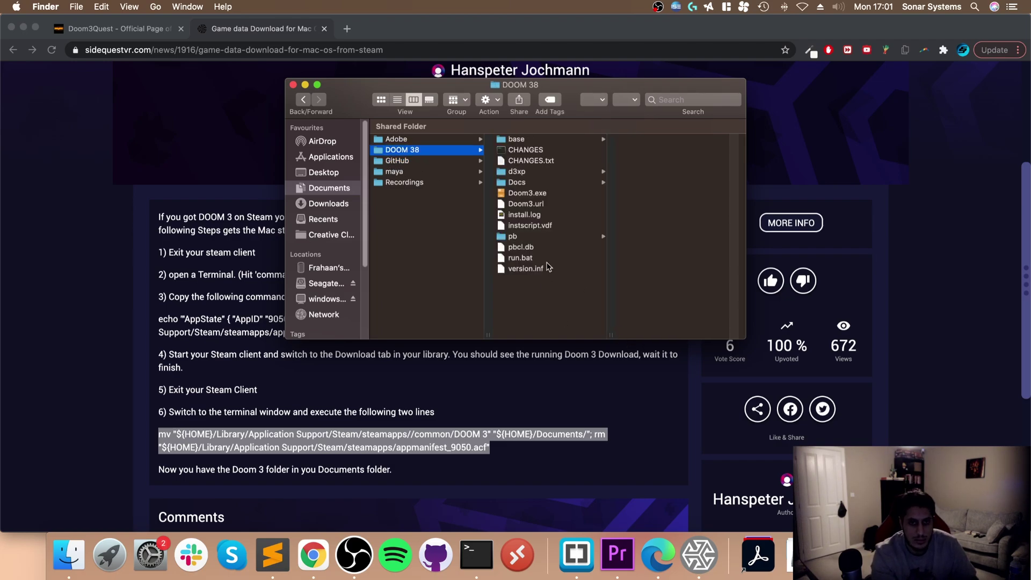
key(super+Tab)
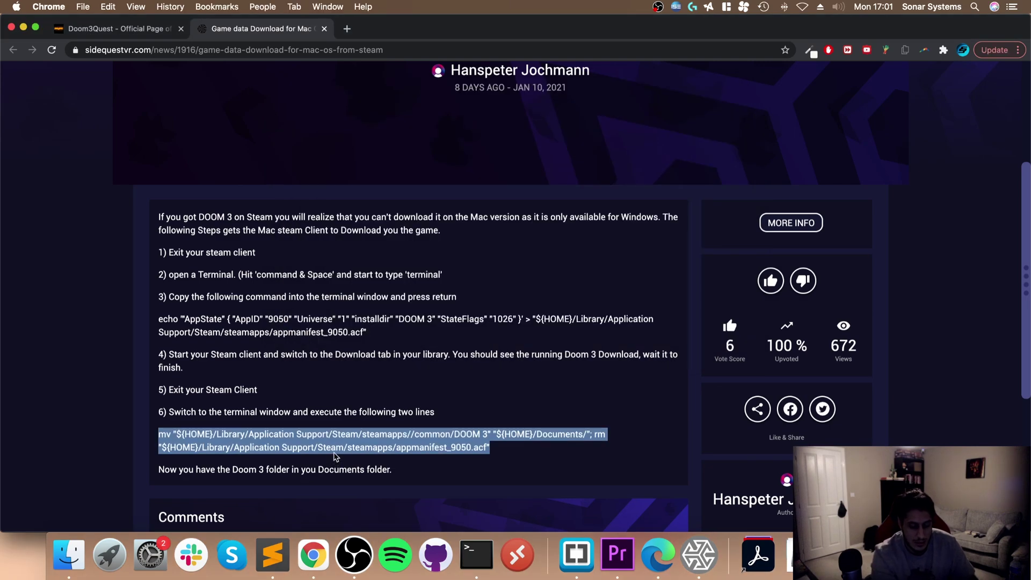
key(super+c)
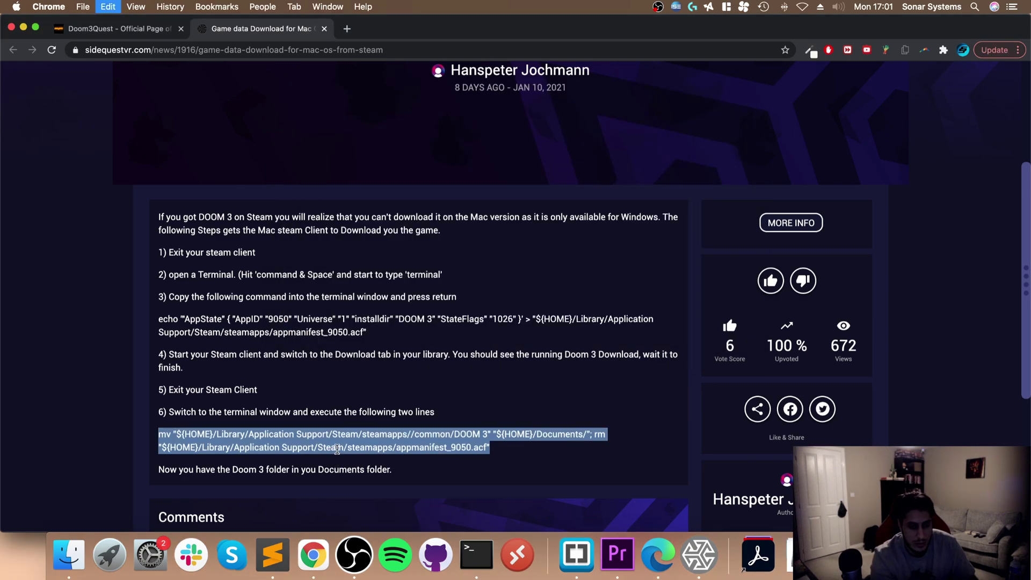
Paste and run the mv/rm command, moving DOOM 3 into Documents and deleting appmanifest_9050.acf
click(477, 553)
right_click(507, 286)
click(527, 303)
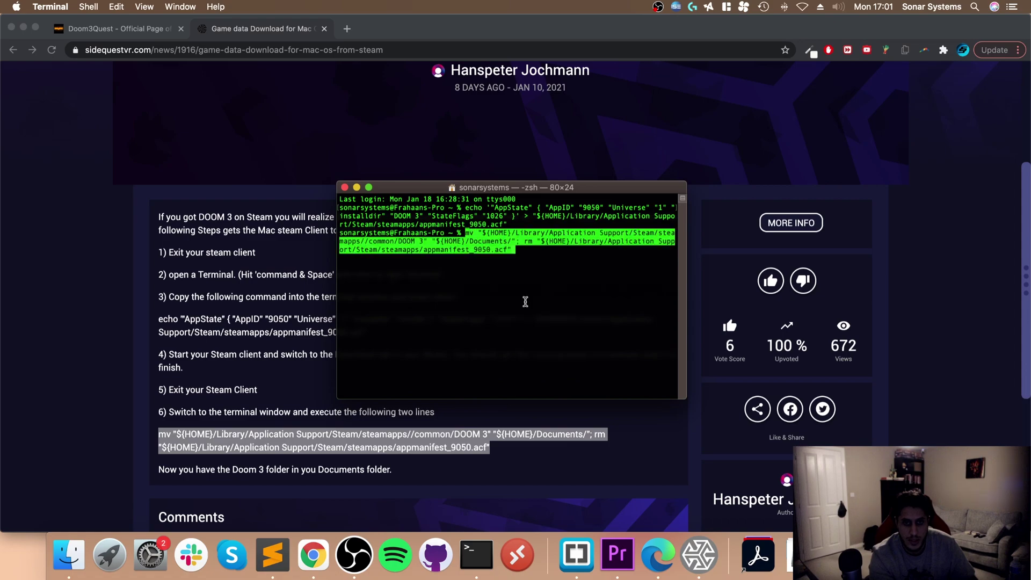
key(Return)
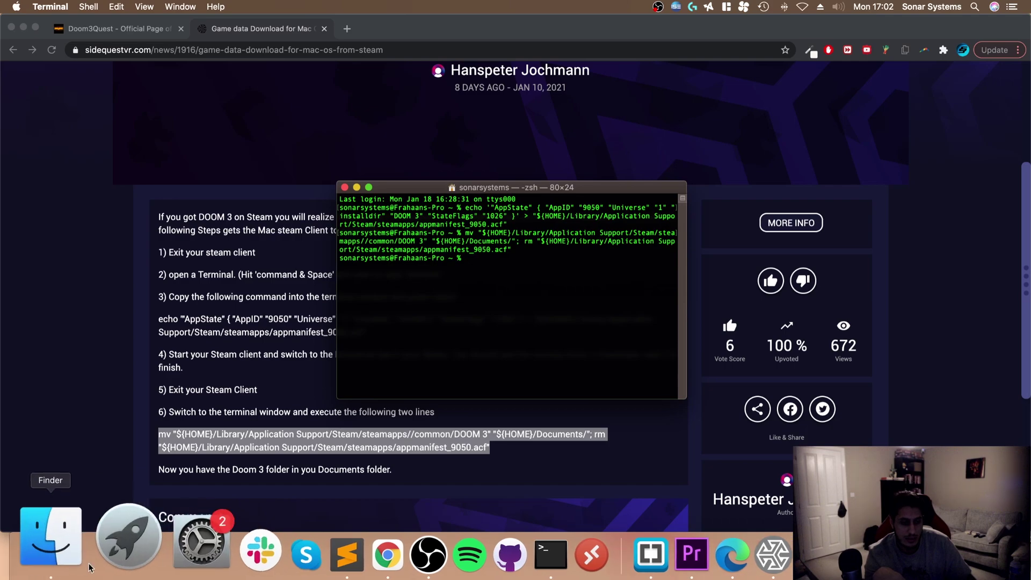
Compare the DOOM 3 and DOOM 38 folders, then rename DOOM 38 back to DOOM 3
click(69, 554)
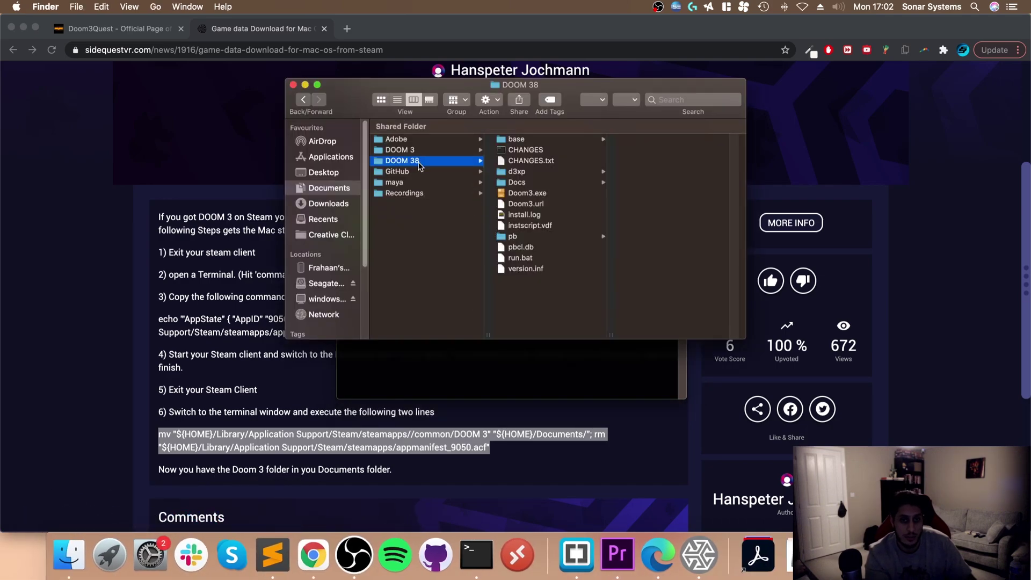
click(414, 150)
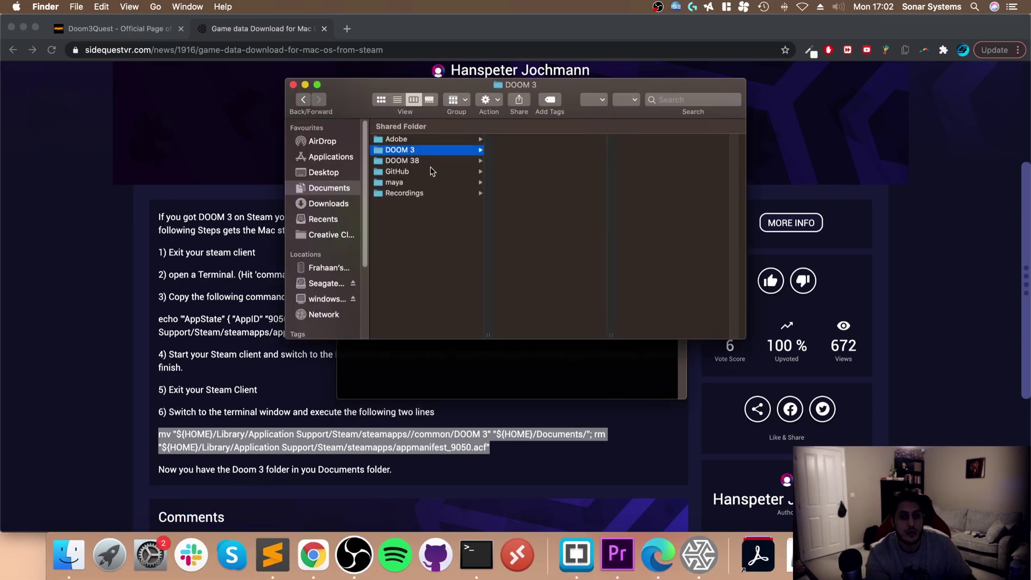
key(Down)
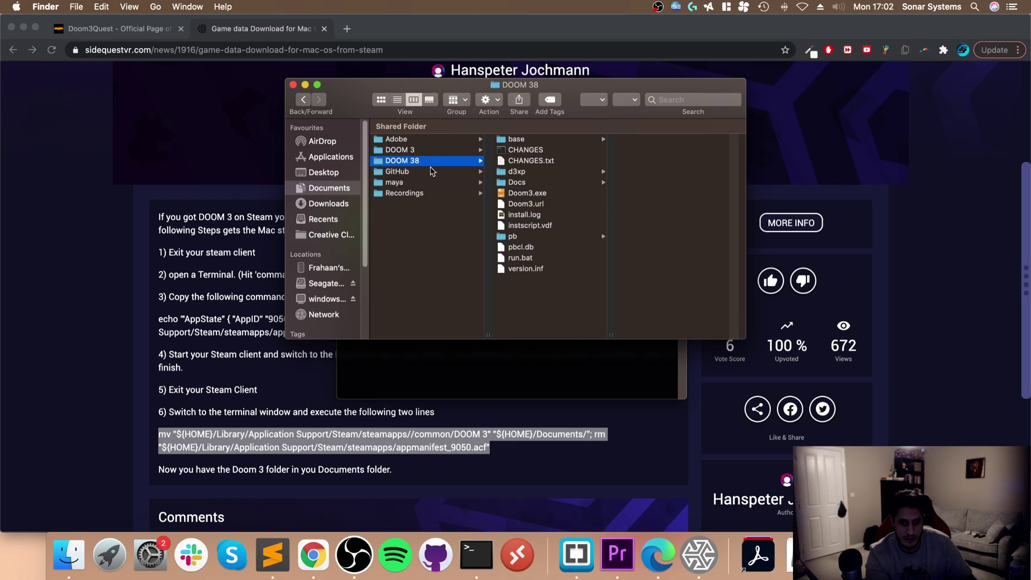
drag(394, 91, 376, 140)
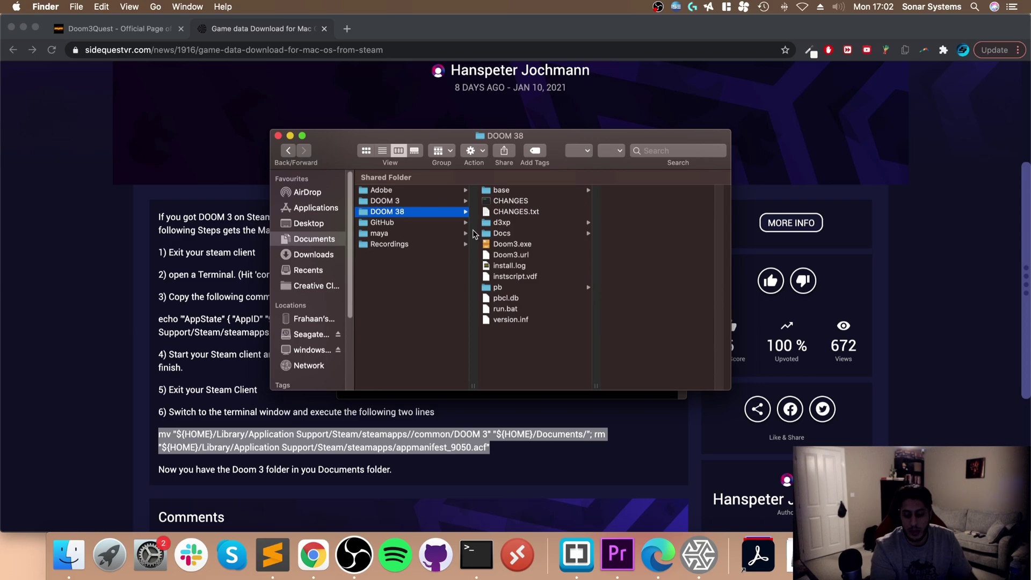
key(Up)
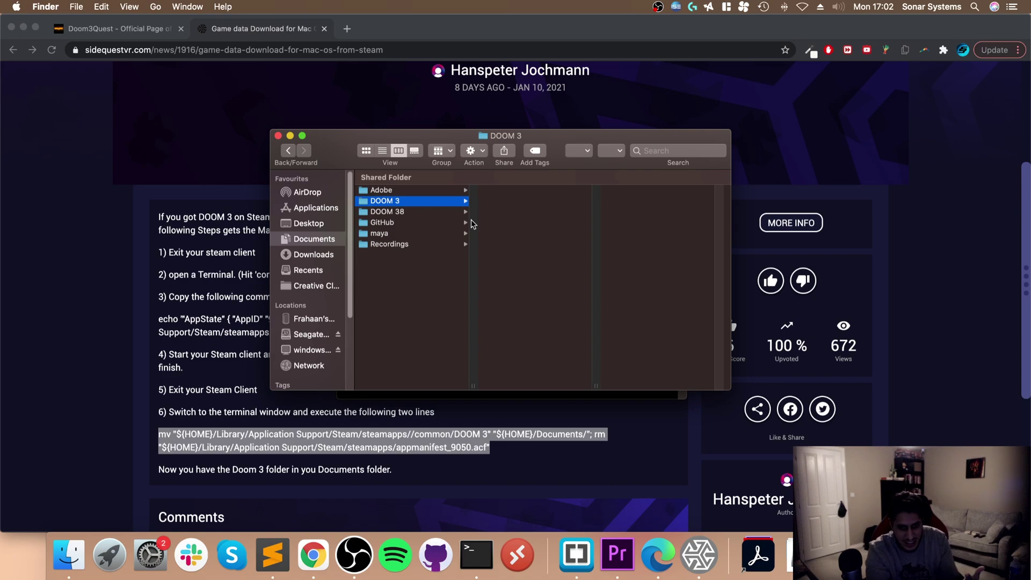
click(435, 212)
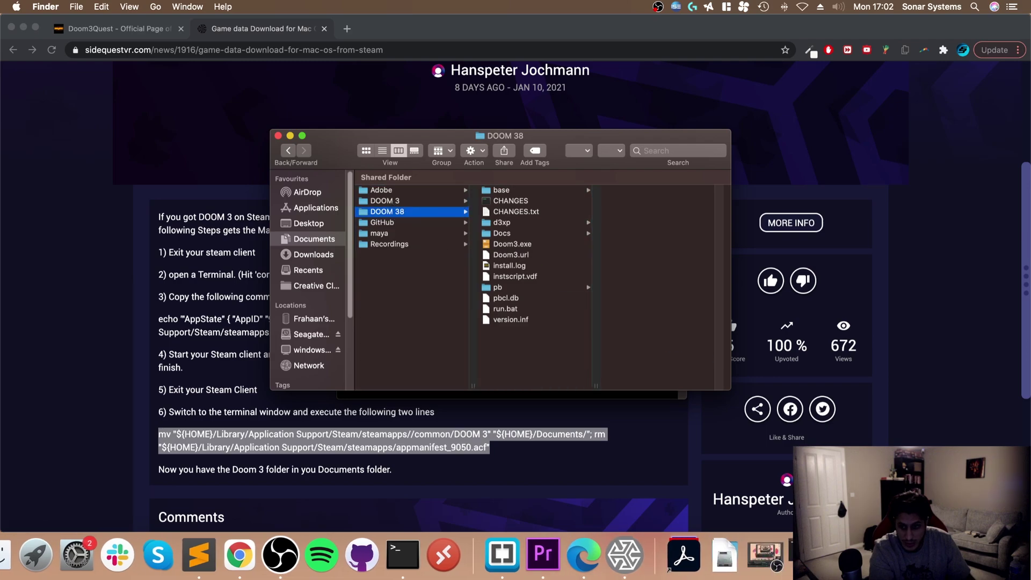
key(Return)
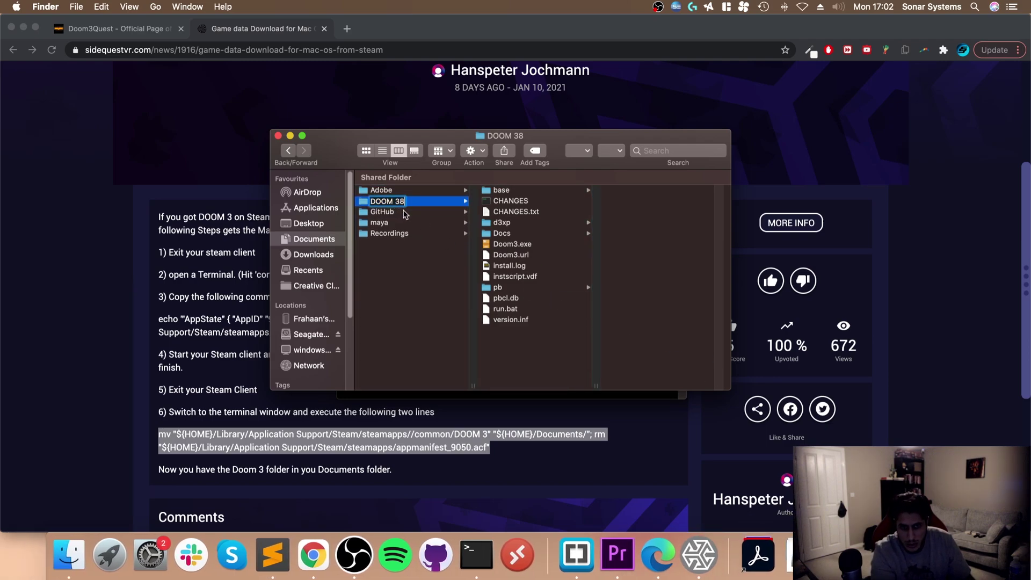
key(BackSpace)
key(Return)
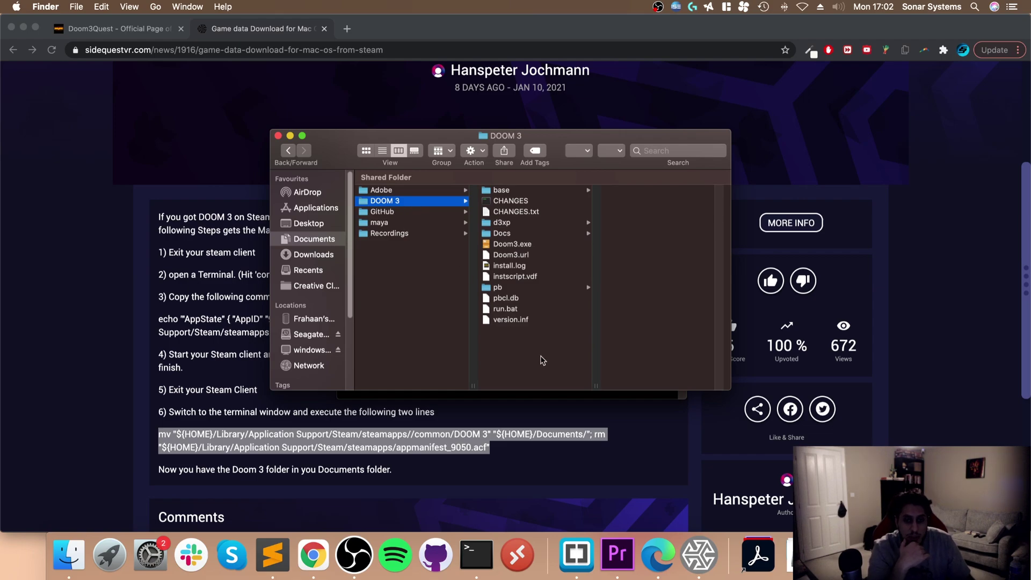
Select game00–game03.pk4 and pak000–pak008.pk4 in the DOOM 3 base folder
click(511, 192)
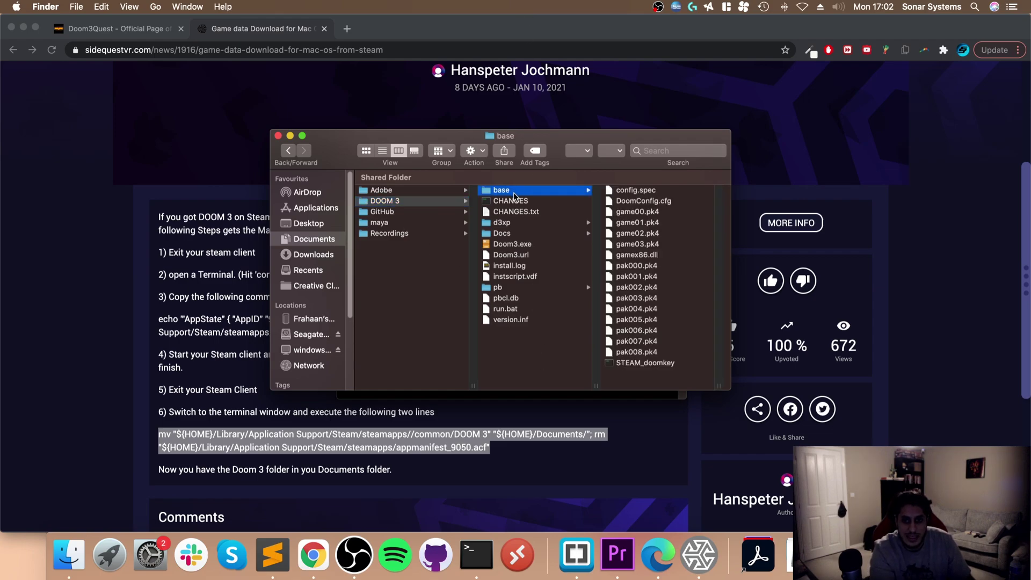
key(Right)
key(Down)
key(Down)
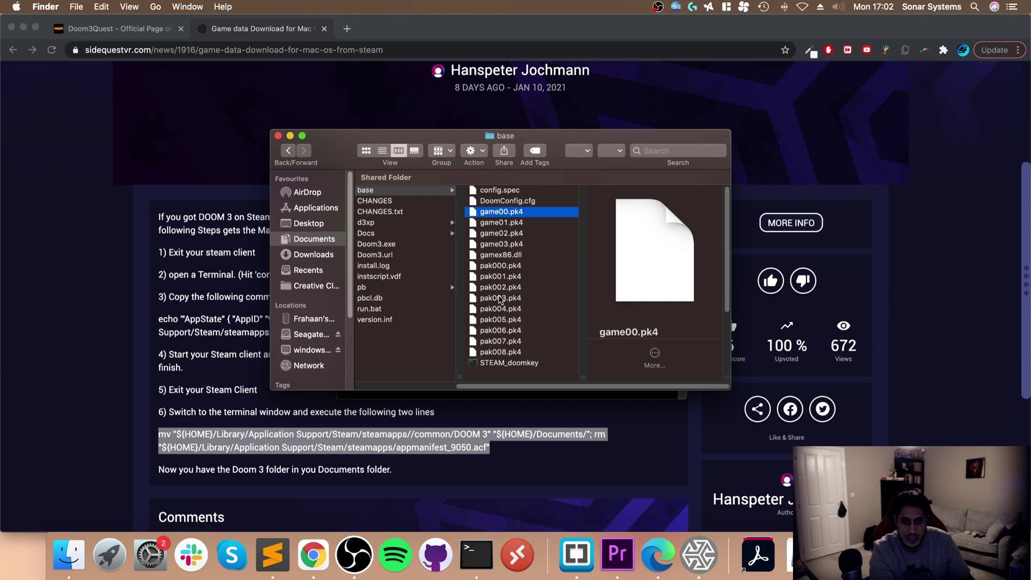
shift+click(513, 244)
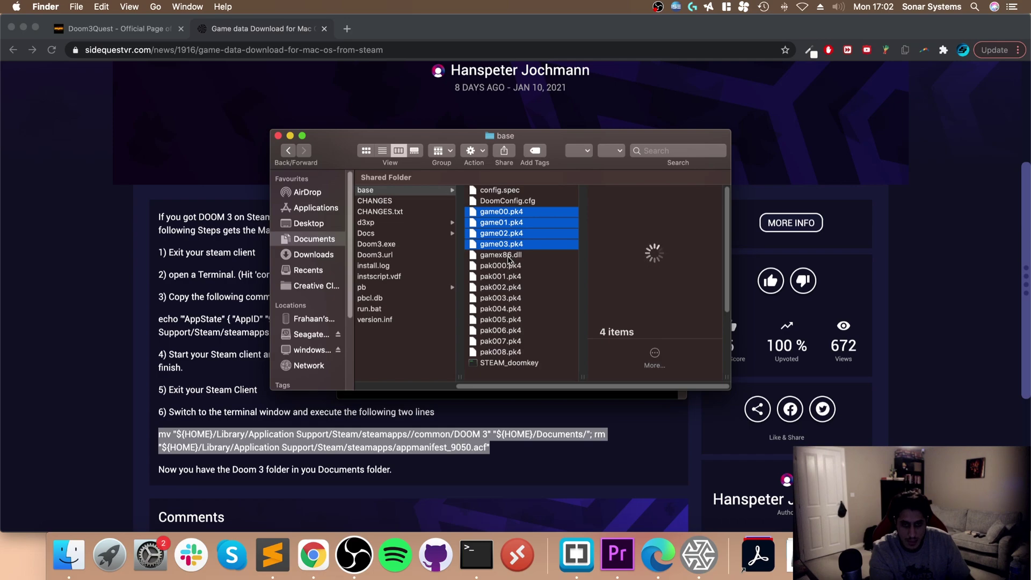
shift+click(507, 265)
shift+click(506, 287)
shift+click(506, 298)
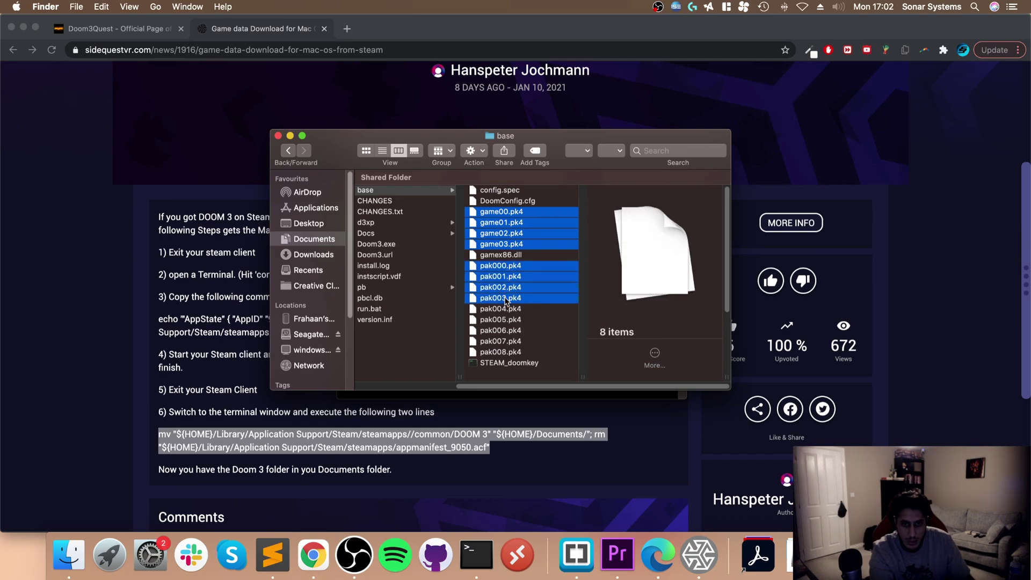
shift+click(506, 310)
shift+click(508, 319)
shift+click(508, 330)
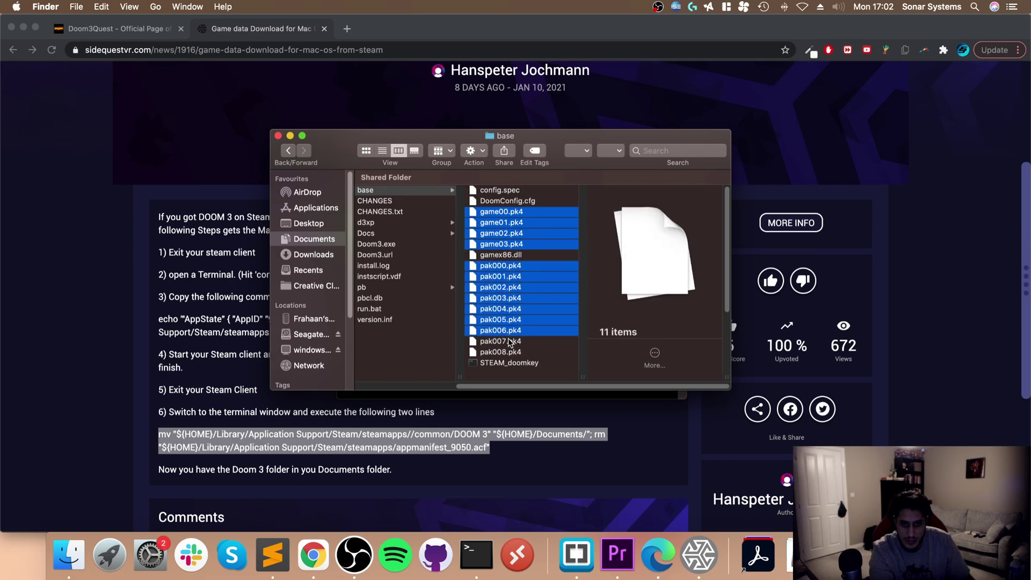
shift+click(509, 341)
shift+click(508, 352)
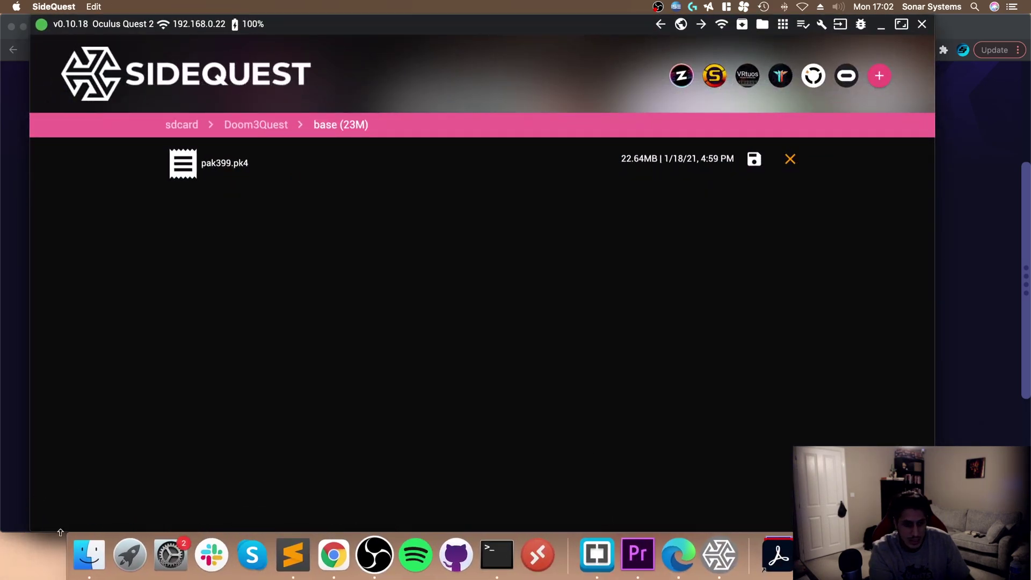
Move the Finder window right and open SideQuest's headset file browser from the home page
click(80, 549)
drag(359, 136, 604, 136)
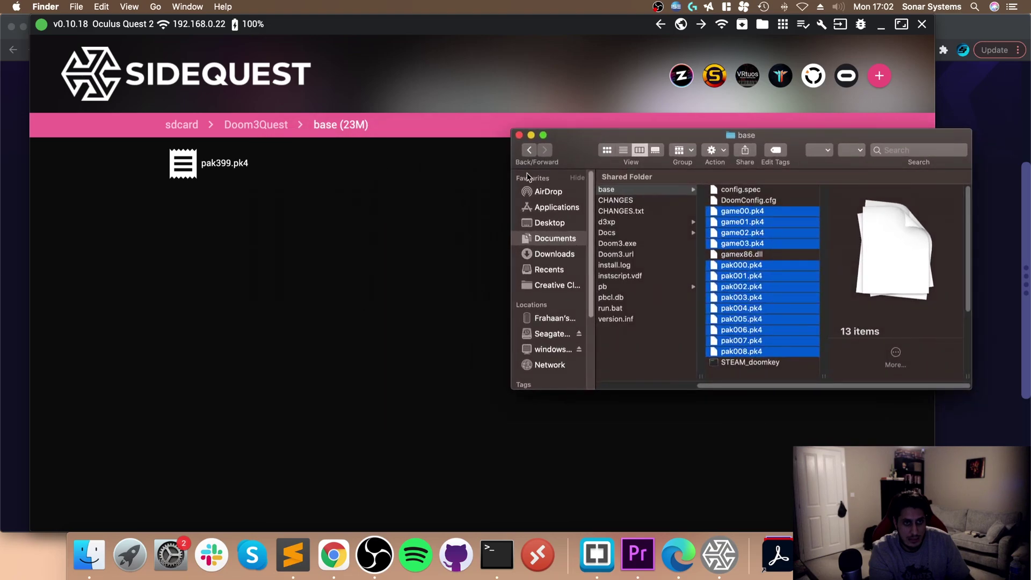
click(705, 29)
click(681, 25)
click(645, 46)
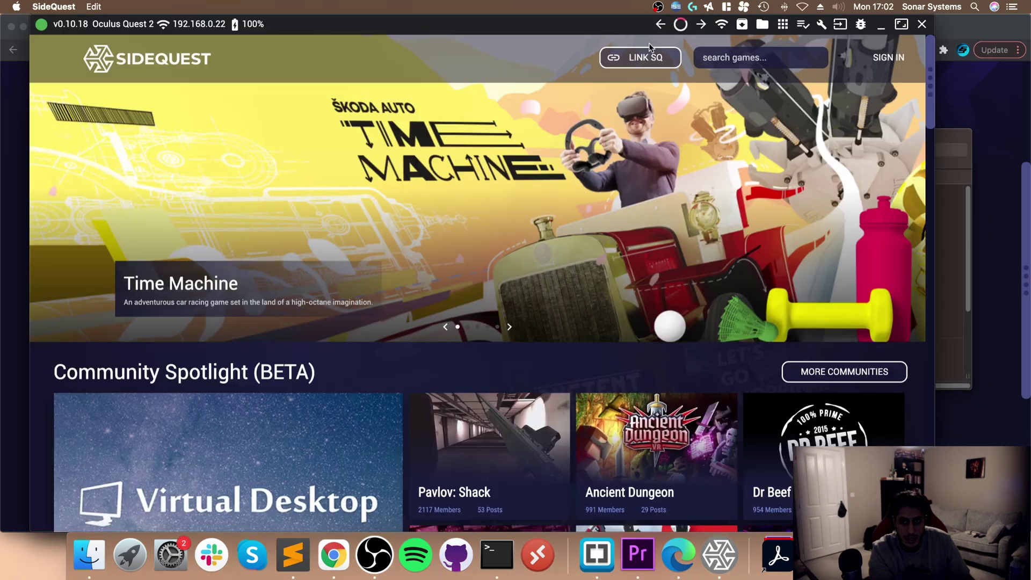
click(760, 26)
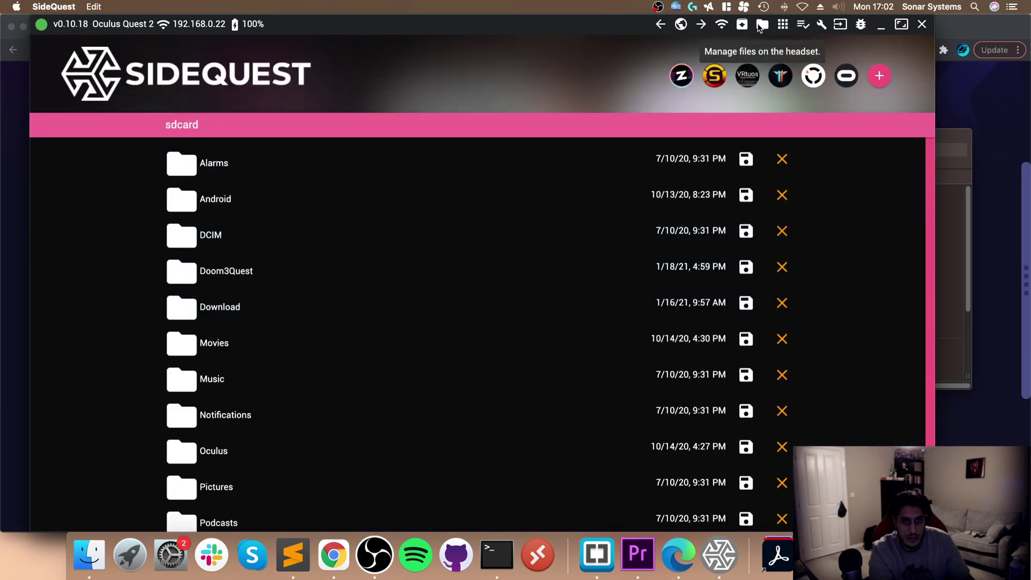
Open Doom3Quest > base on the headset and drag the .pk4 files into it
click(230, 273)
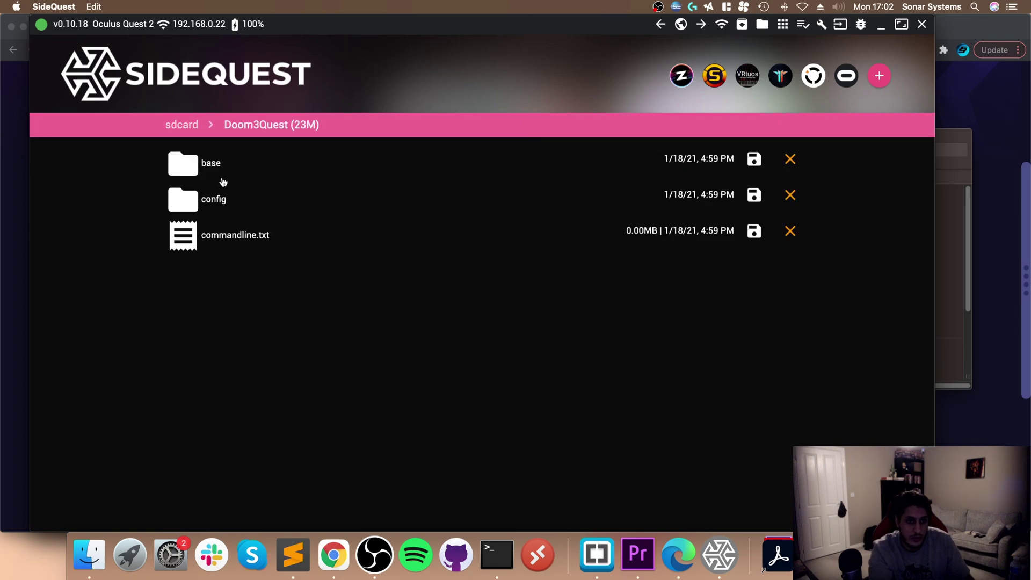
click(222, 167)
click(955, 253)
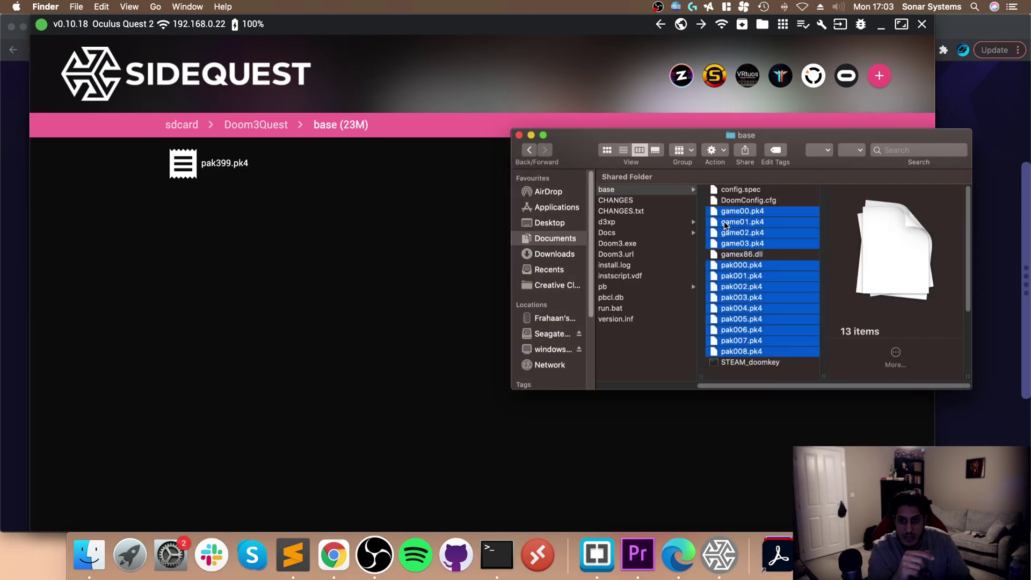
drag(725, 226, 322, 242)
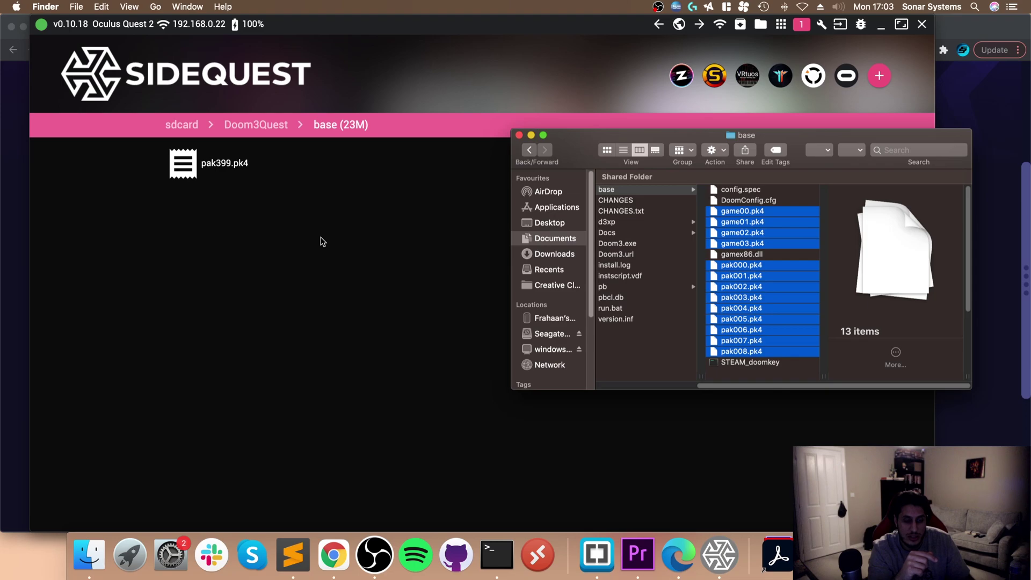
click(322, 242)
Watch SideQuest's task list until the .pk4 upload reports 'Upload complete!'
click(802, 24)
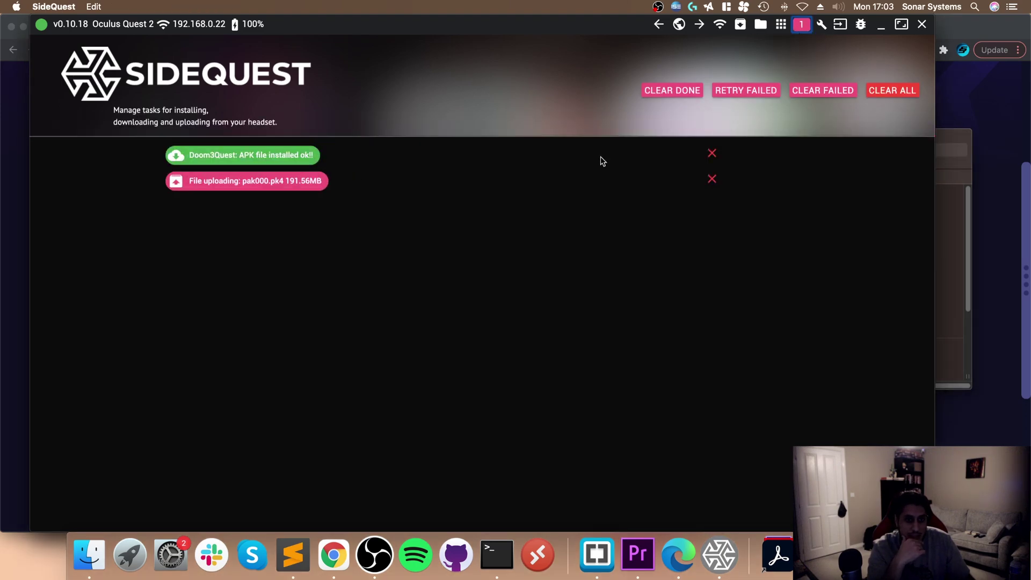
click(935, 263)
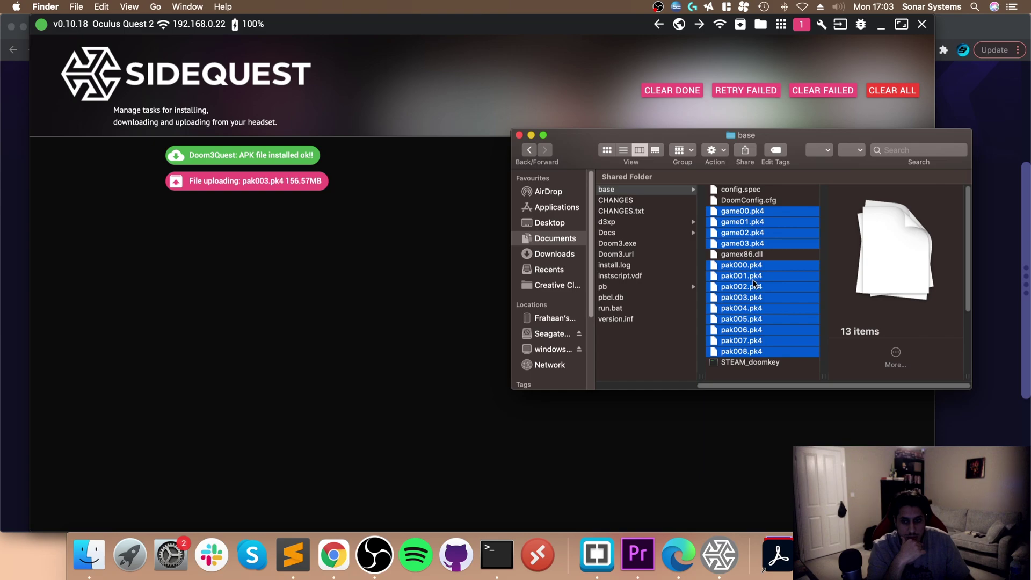
click(310, 392)
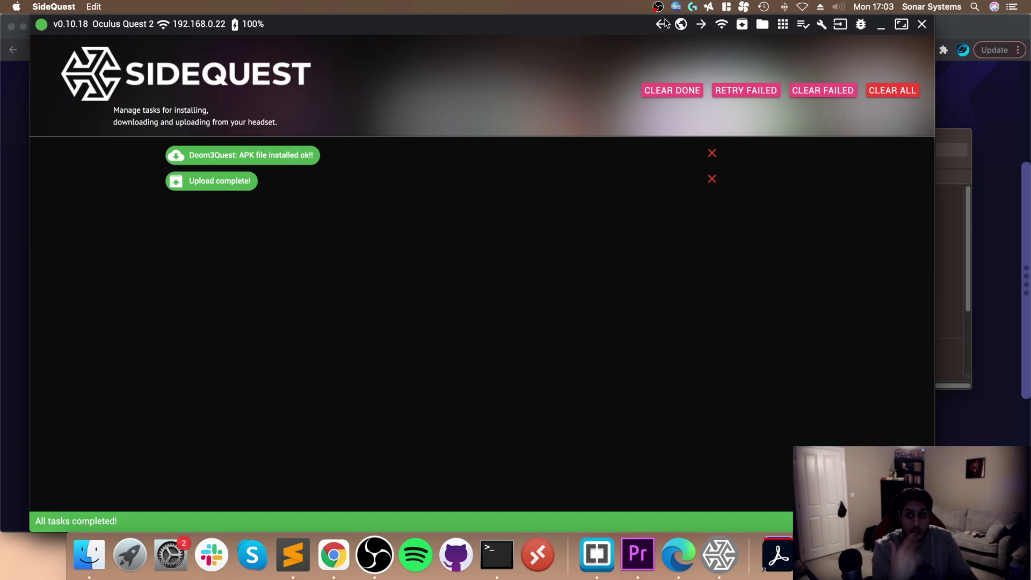
Open Doom3Quest/base and scroll the list to confirm the game00–03 and pak000–008 files, 1.4G total
click(760, 25)
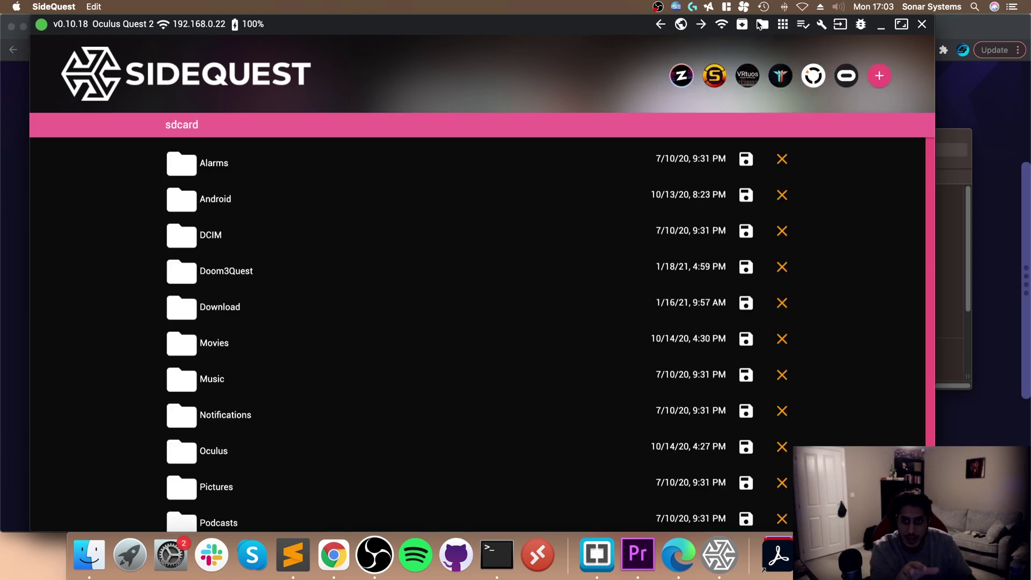
click(216, 273)
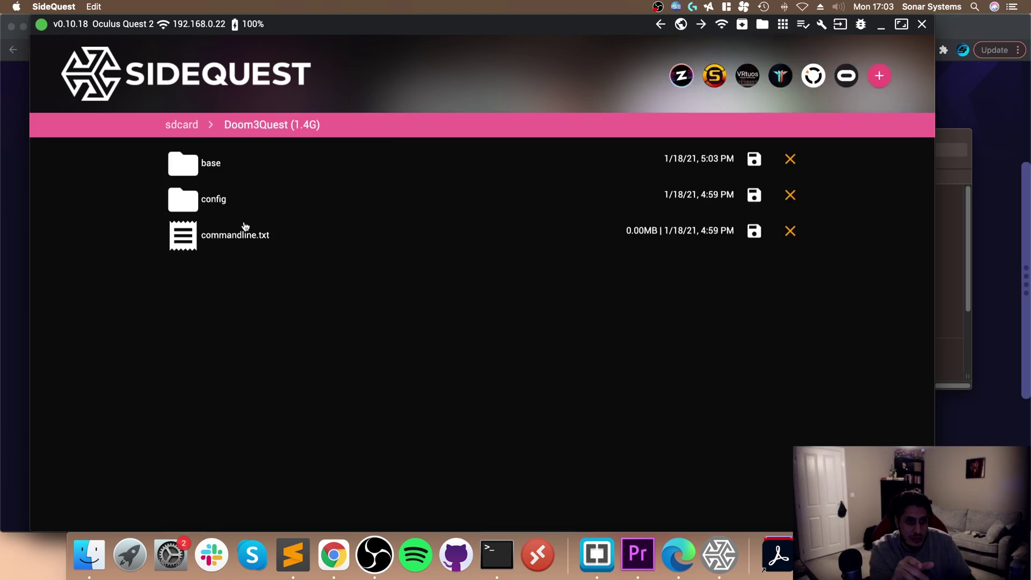
click(226, 172)
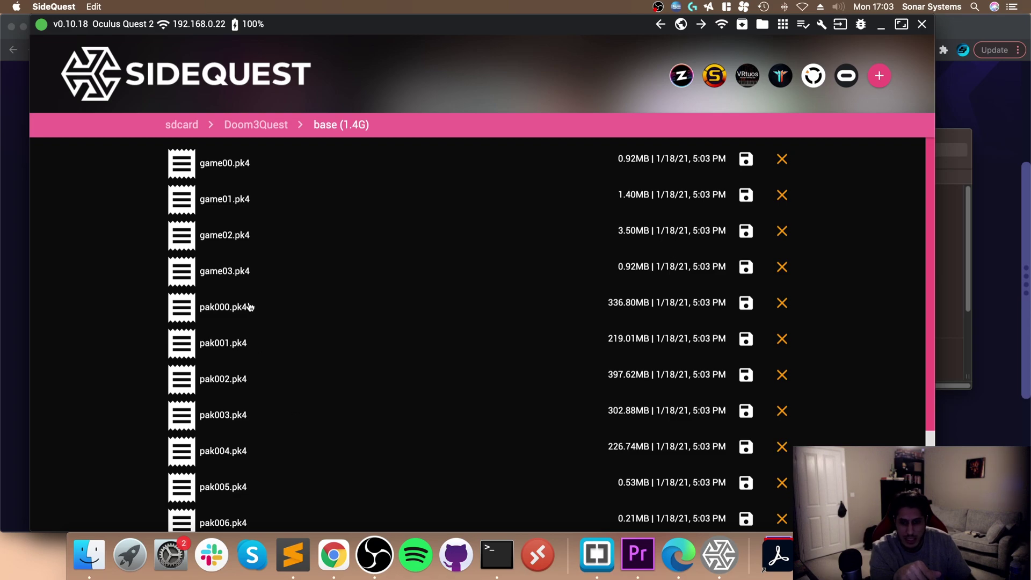
scroll(252, 322, down, 1)
scroll(311, 337, up, 1)
scroll(611, 451, down, 4)
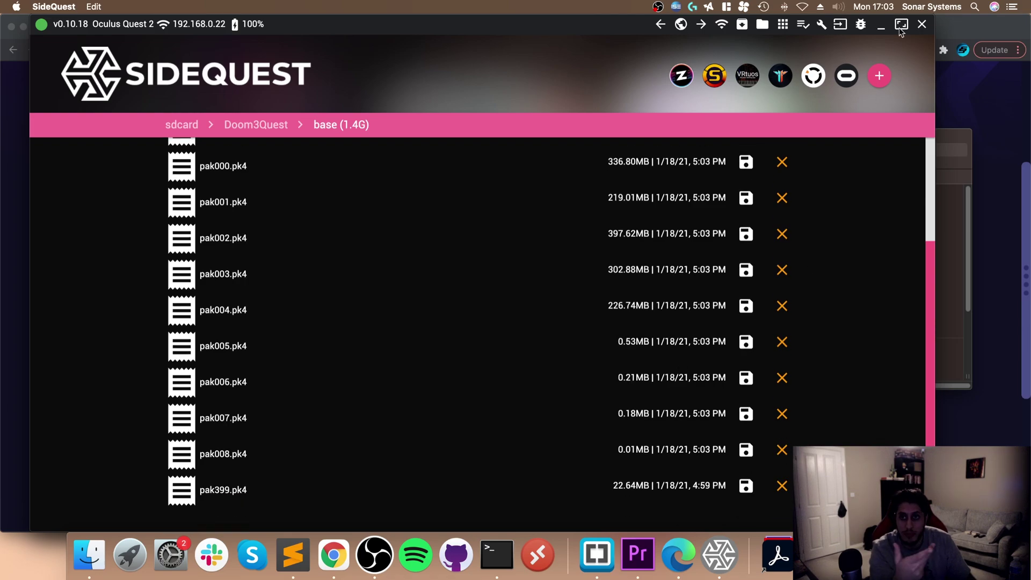
Exit SideQuest and minimize the Finder base window
click(925, 25)
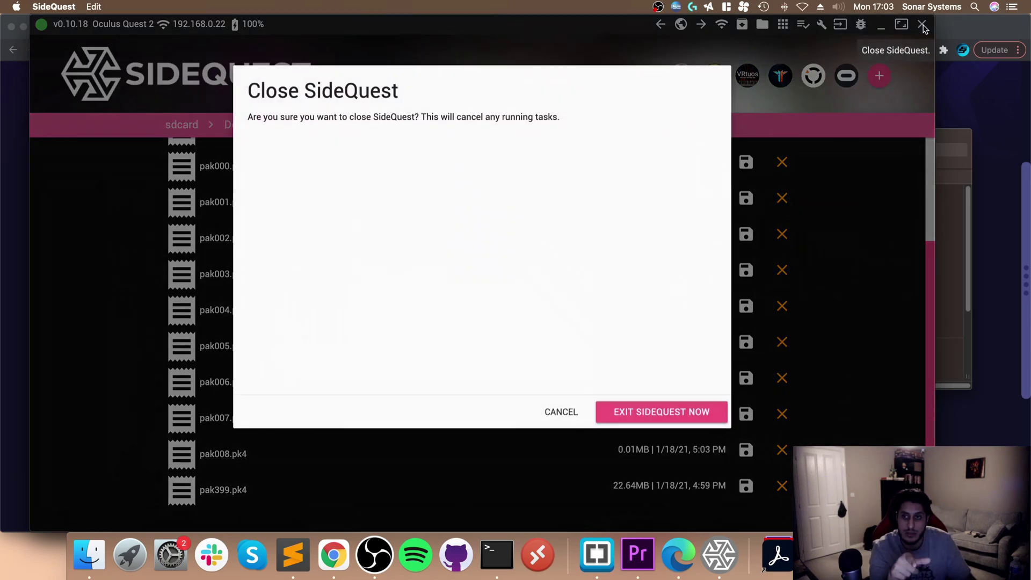
click(612, 417)
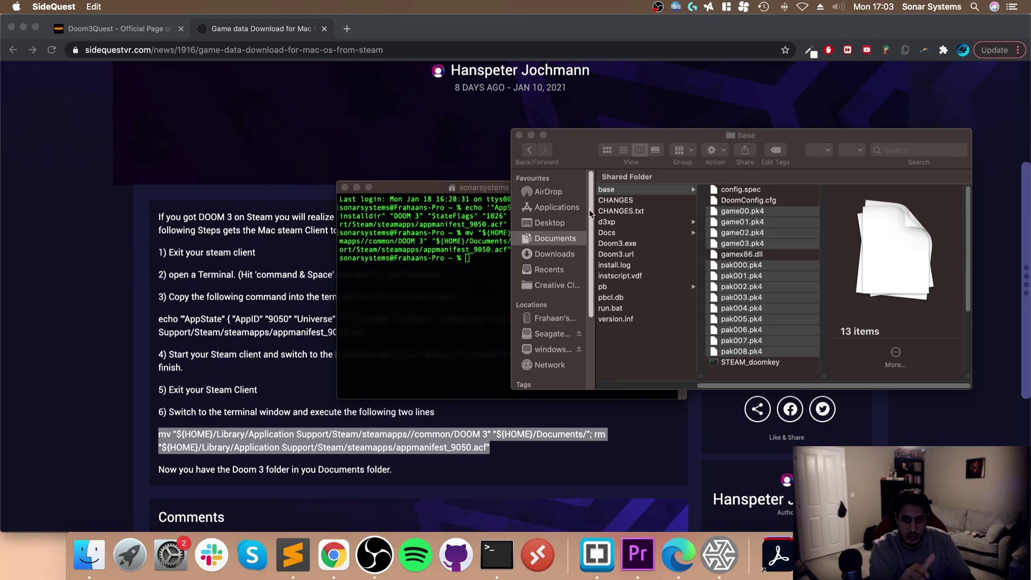
click(524, 139)
click(531, 135)
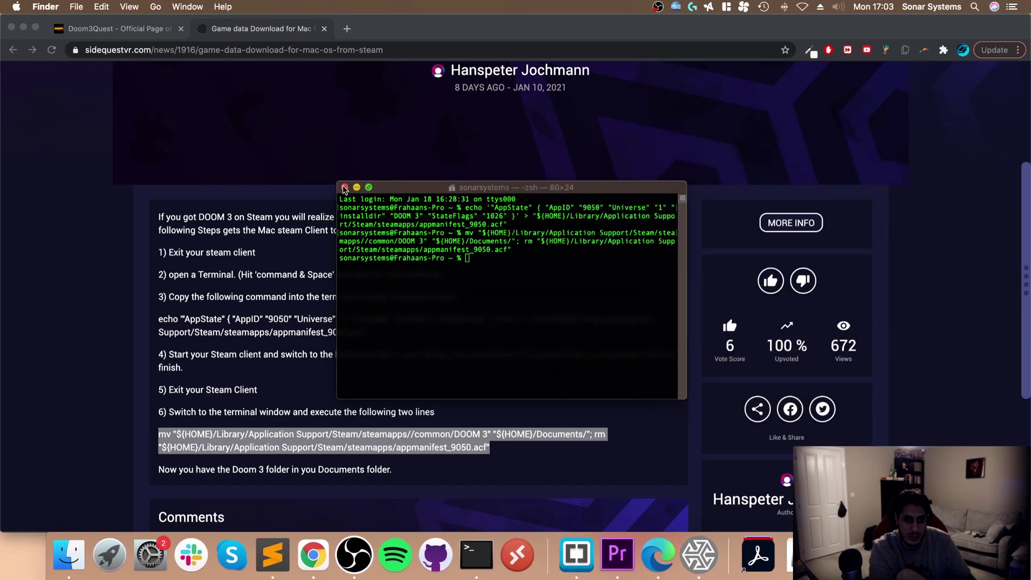
Close the Terminal window, the Doom3Quest tab and the Chrome window
click(345, 187)
click(231, 129)
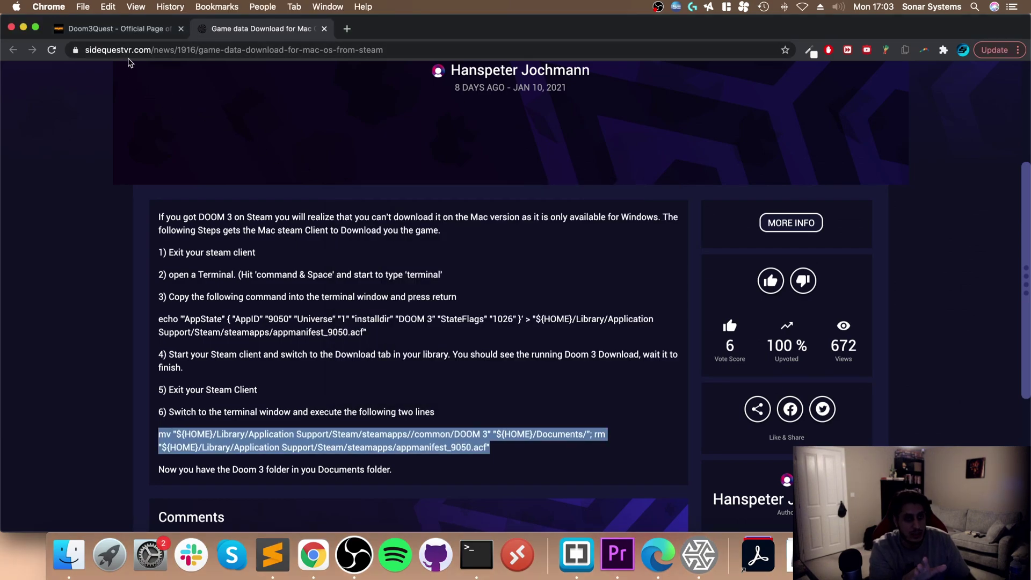
middle_click(137, 27)
key(super+w)
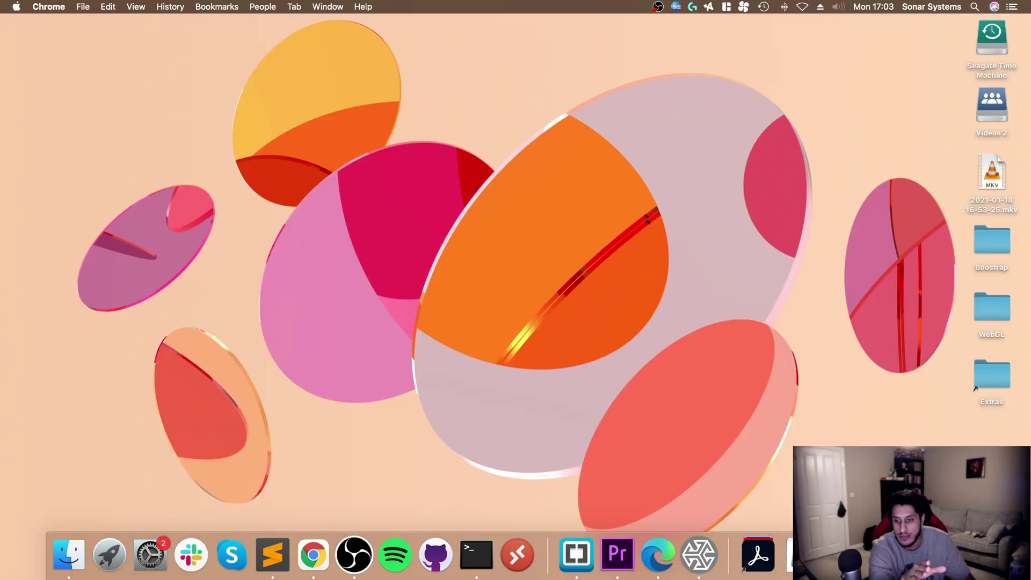
Restore Edge's Oculus casting page and view the Doom3Quest menu cast full screen
click(789, 555)
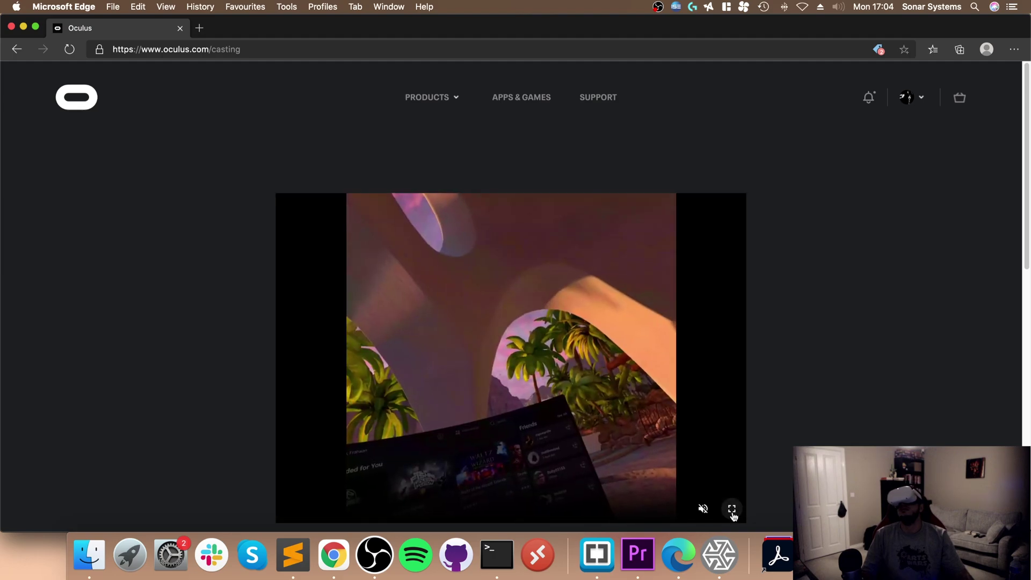
click(732, 509)
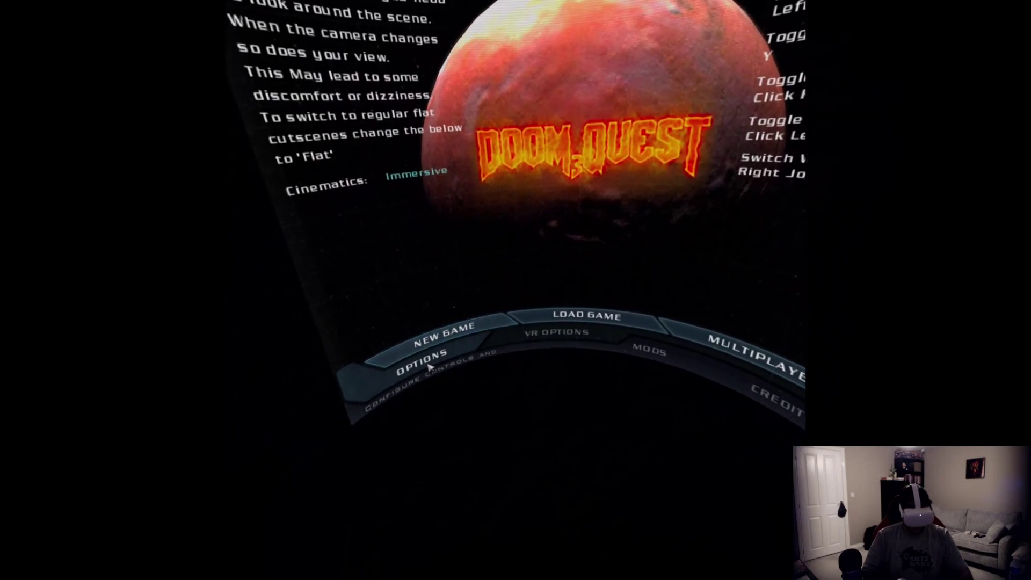
Check the VR Options tabs, noting Performance at 1.2 supersampling, 60 Hz and MSAA 2, then close them
click(540, 357)
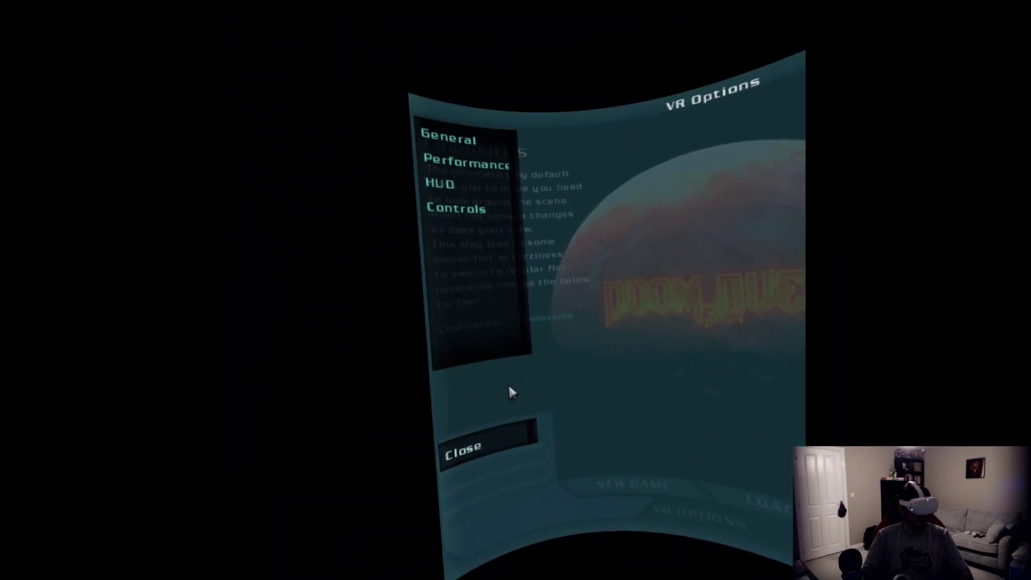
click(476, 210)
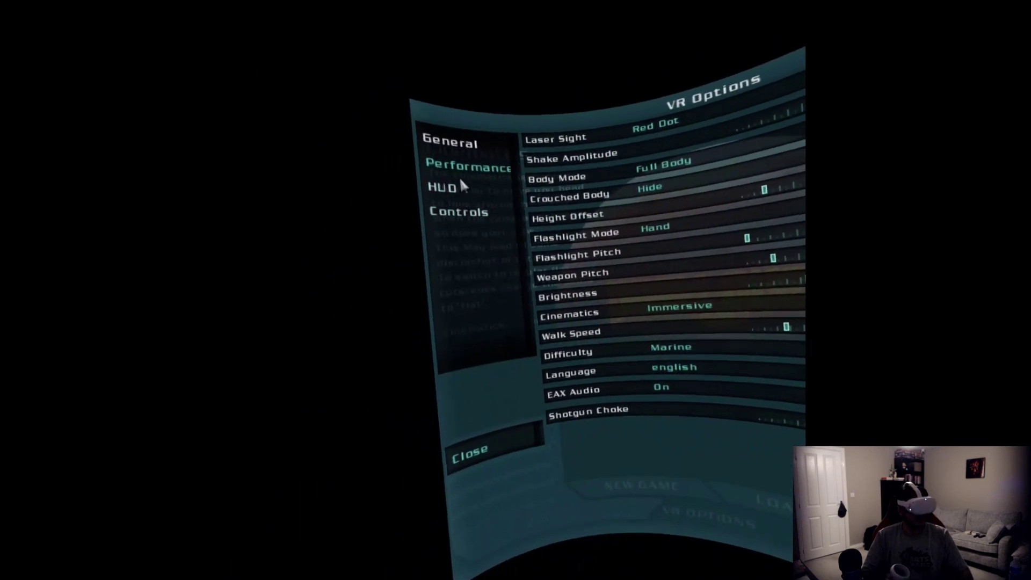
click(461, 178)
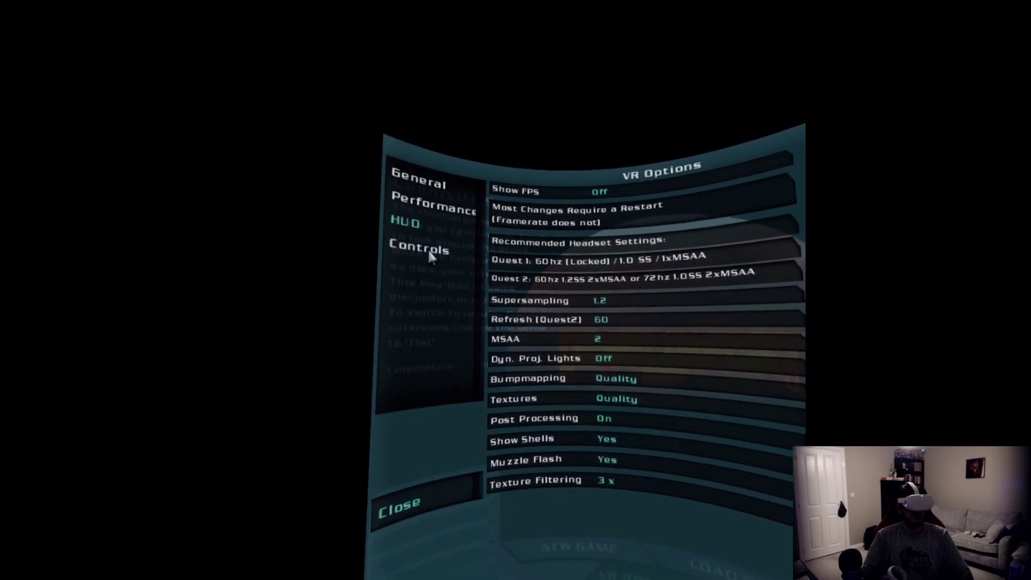
click(453, 232)
click(412, 270)
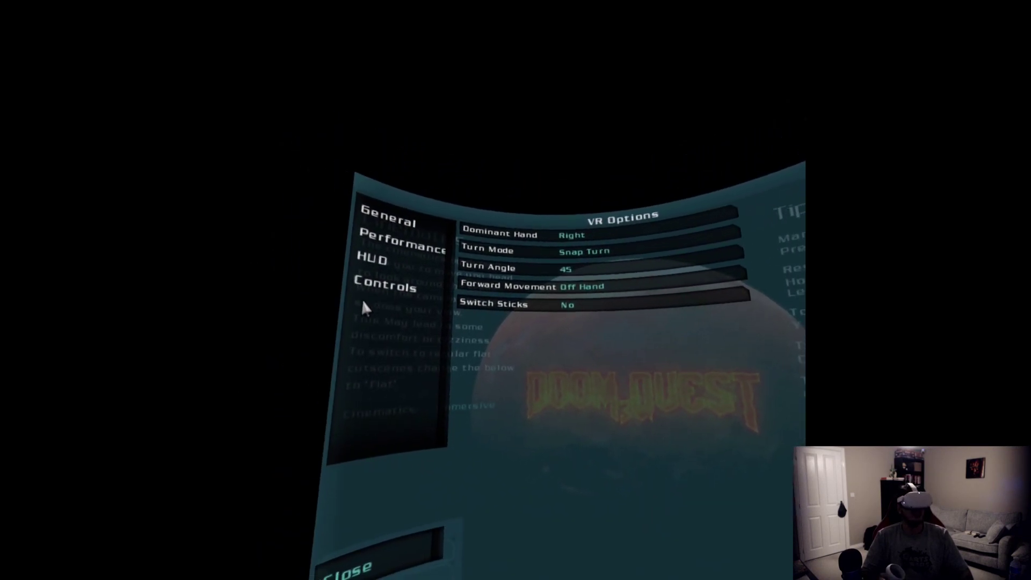
click(458, 369)
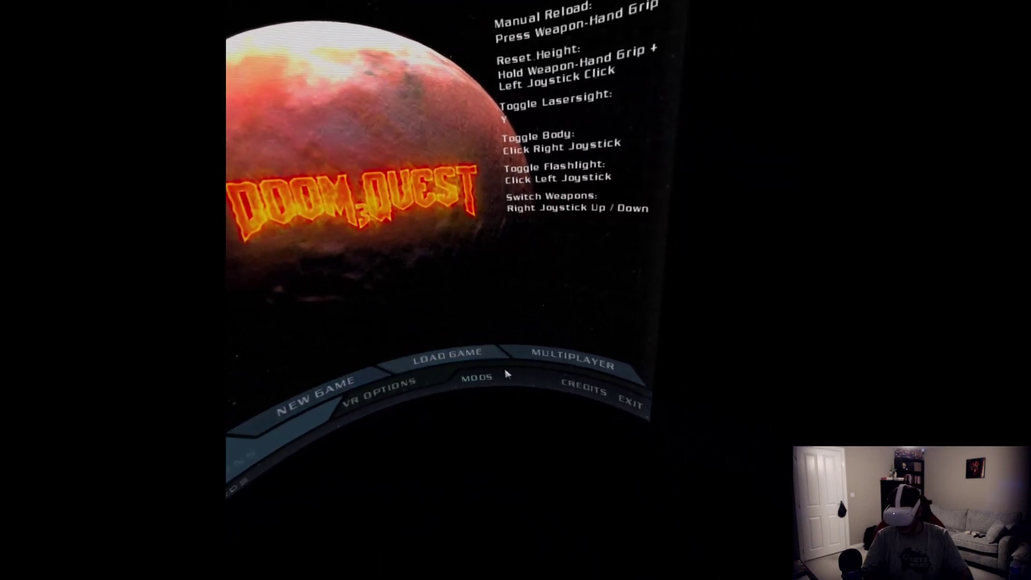
Begin a New Game at a chosen difficulty and play through to Mars City Hangar
click(480, 387)
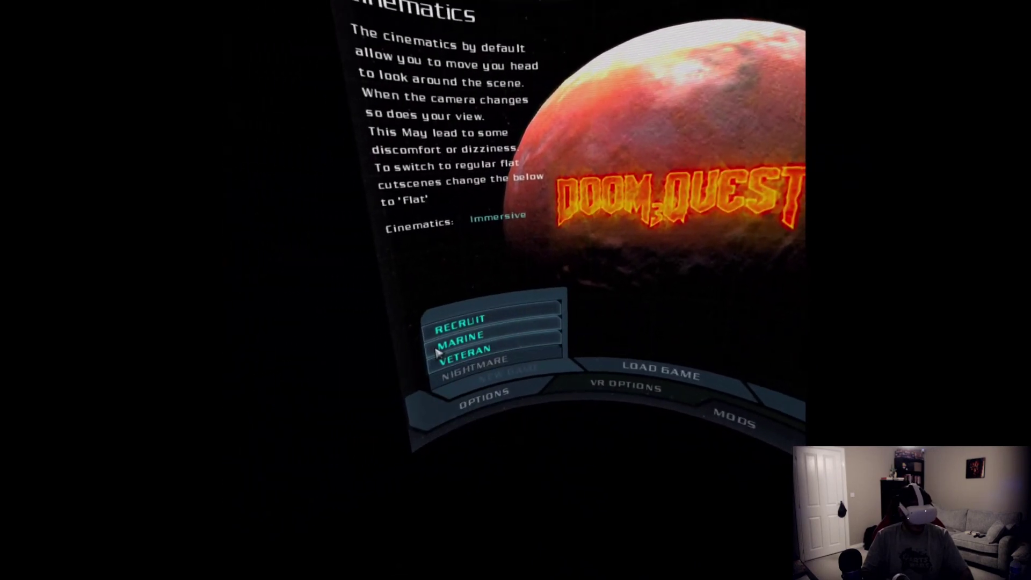
click(450, 343)
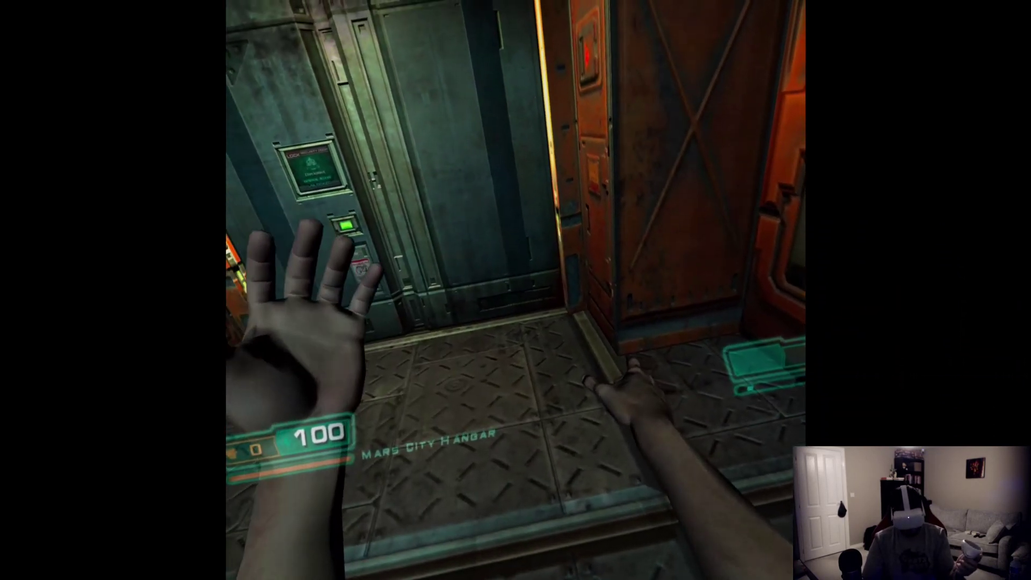
Pause the game and choose EXIT to bring up the exit confirmation prompt
key(Escape)
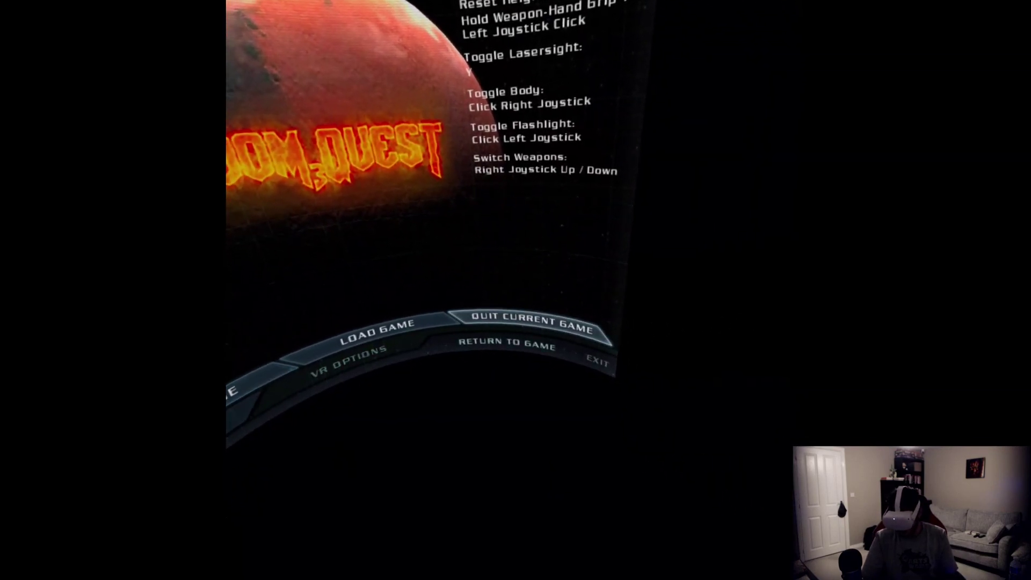
click(580, 350)
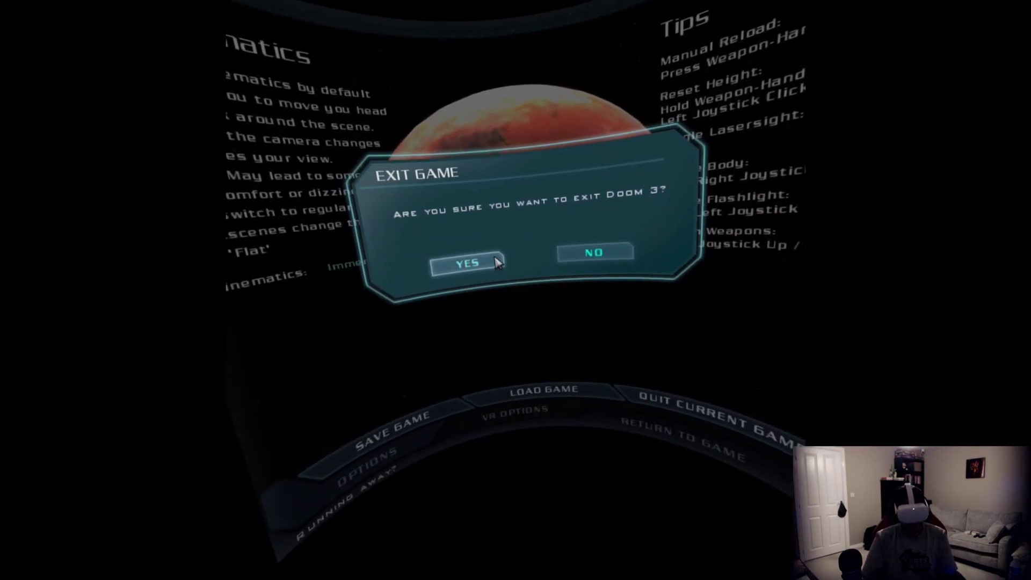